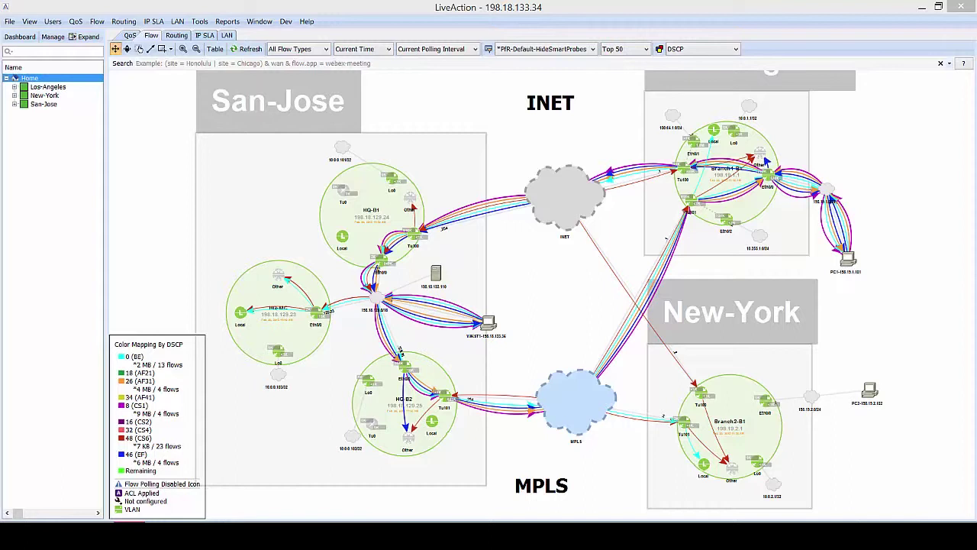
Reposition HQ-MC, Branch1-B1 and Branch2-B1 neatly within their San-Jose, Los-Angeles and New-York boxes.
mouse_move(278, 325)
left_mouse_down()
mouse_move(300, 306)
mouse_move(297, 278)
mouse_move(279, 264)
mouse_move(257, 286)
mouse_move(299, 308)
mouse_move(294, 298)
mouse_move(277, 296)
mouse_move(285, 325)
left_mouse_up()
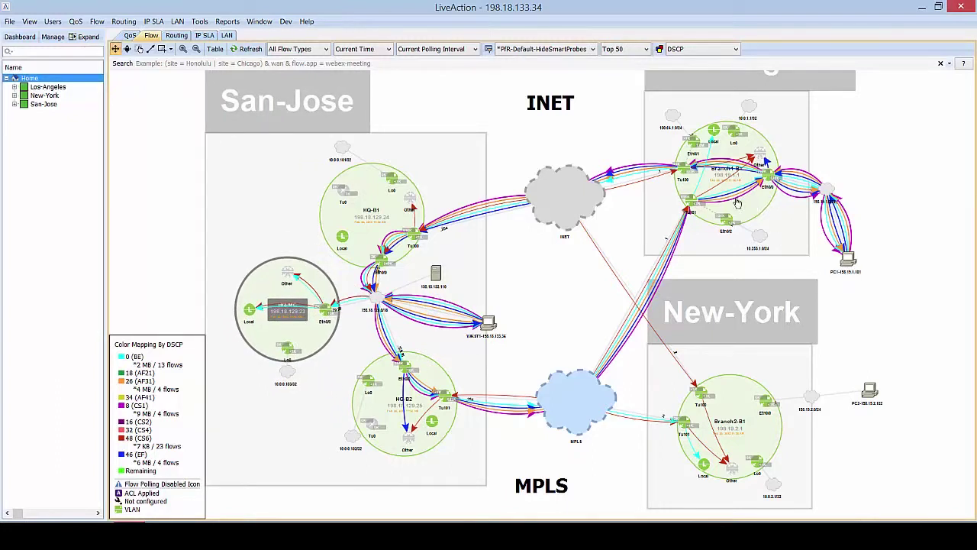
mouse_move(747, 206)
left_mouse_down()
mouse_move(758, 215)
mouse_move(737, 213)
mouse_move(746, 222)
left_mouse_up()
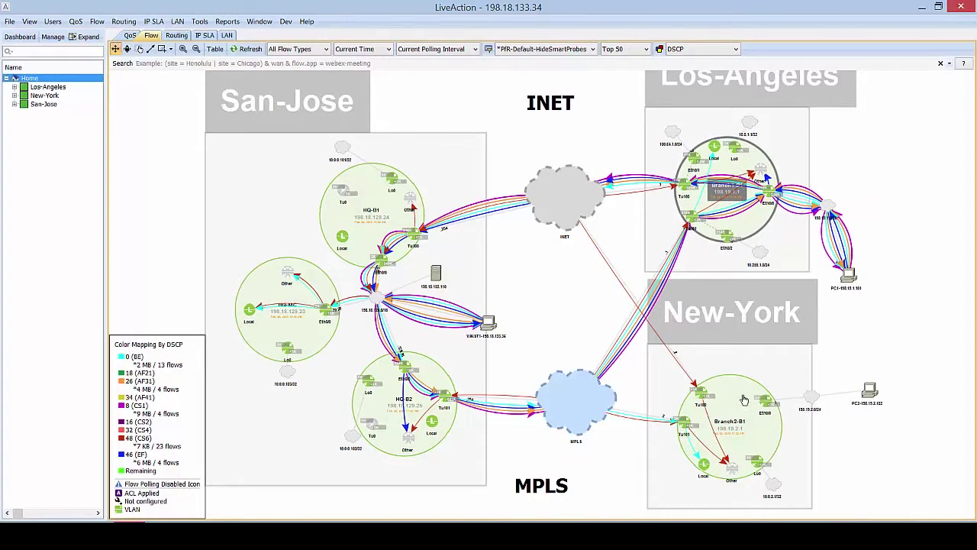
mouse_move(742, 393)
left_mouse_down()
mouse_move(746, 375)
mouse_move(729, 401)
mouse_move(740, 402)
left_mouse_up()
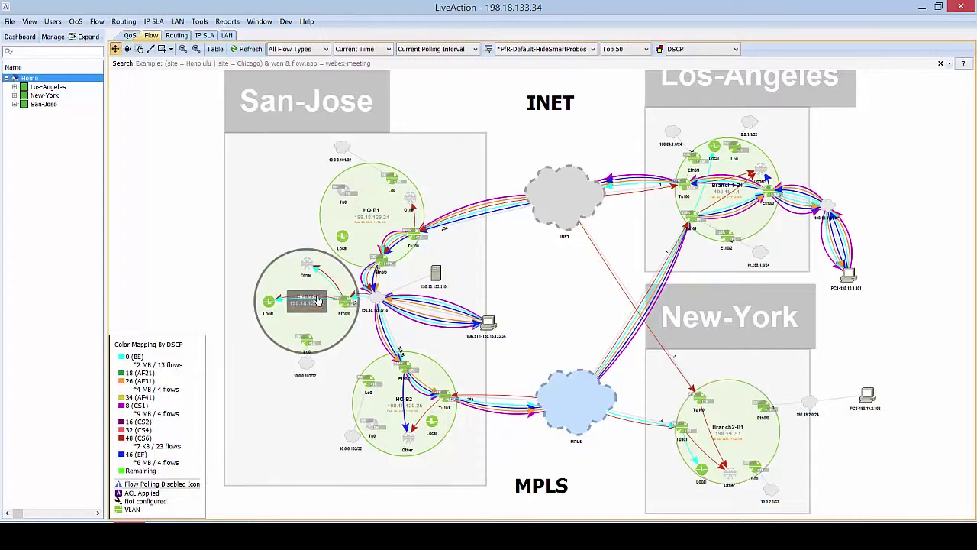
left_click_drag(315, 299, 322, 317)
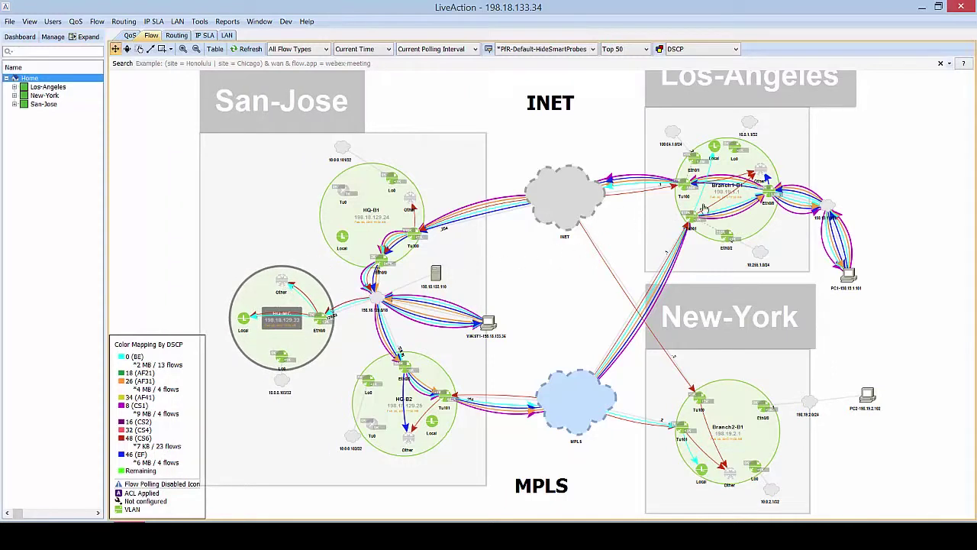
mouse_move(763, 221)
left_mouse_down()
mouse_move(777, 214)
mouse_move(742, 238)
mouse_move(762, 233)
left_mouse_up()
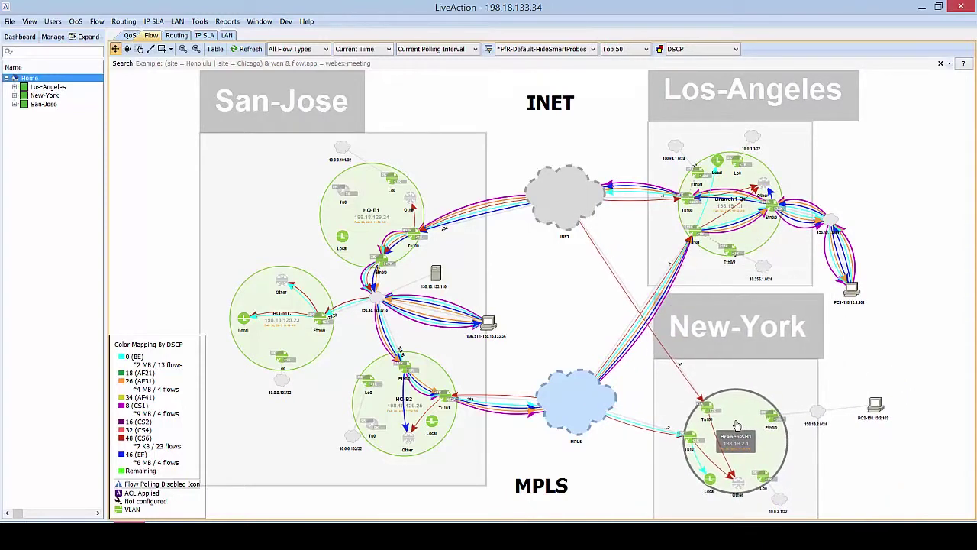
mouse_move(737, 428)
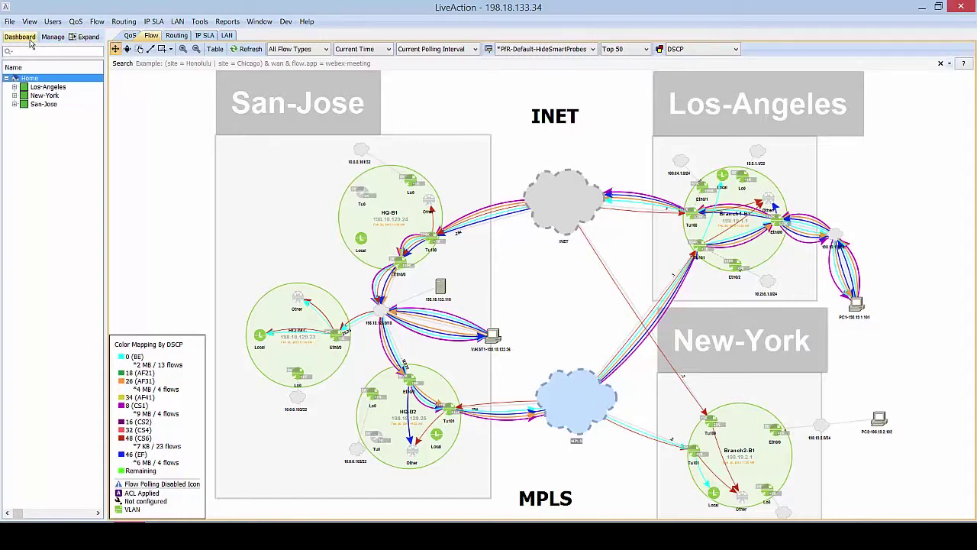
Bring the WAN-PfR Dashboard window to the front from the open-window previews.
left_click(29, 41)
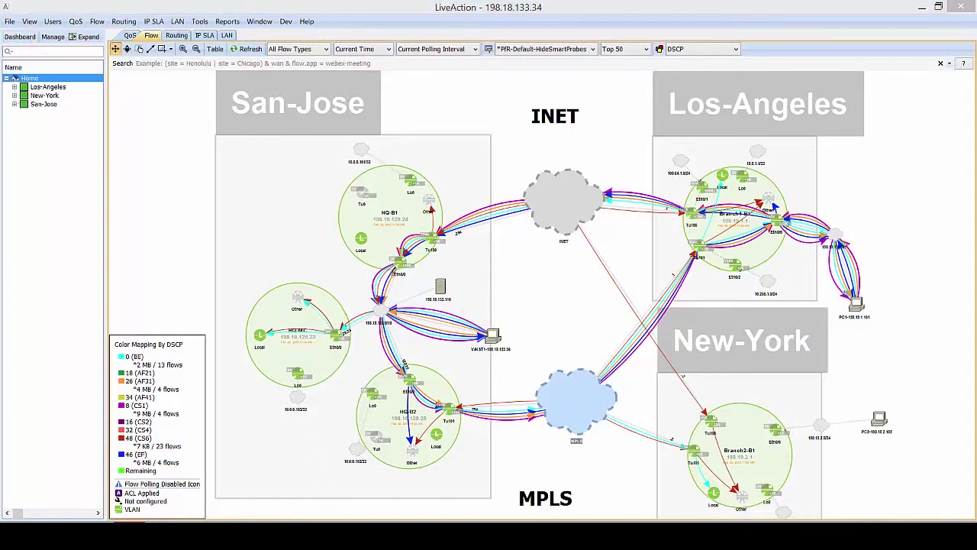
left_click(375, 480)
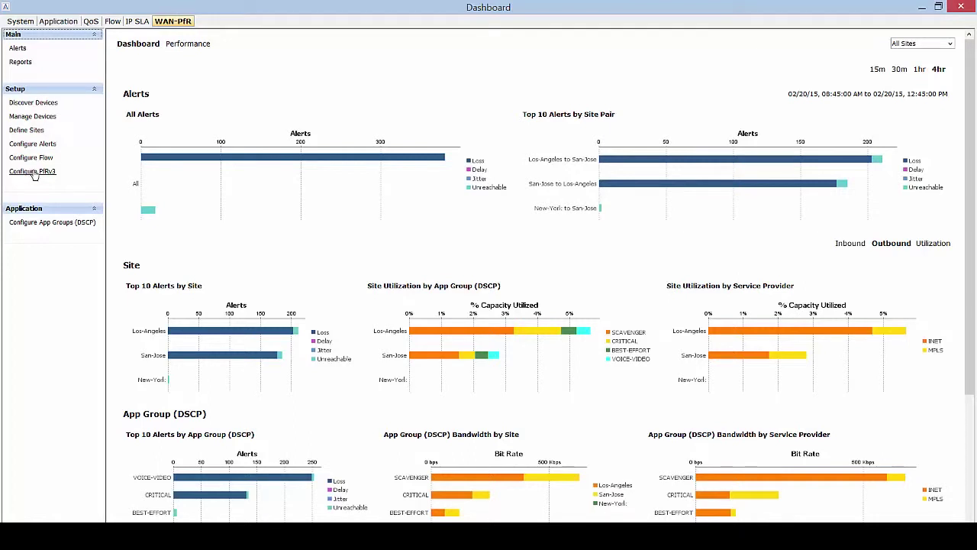
Launch Setup > Configure PfRv3, enlarge the wizard, and pick HQ-MC as hub master controller.
left_click(32, 172)
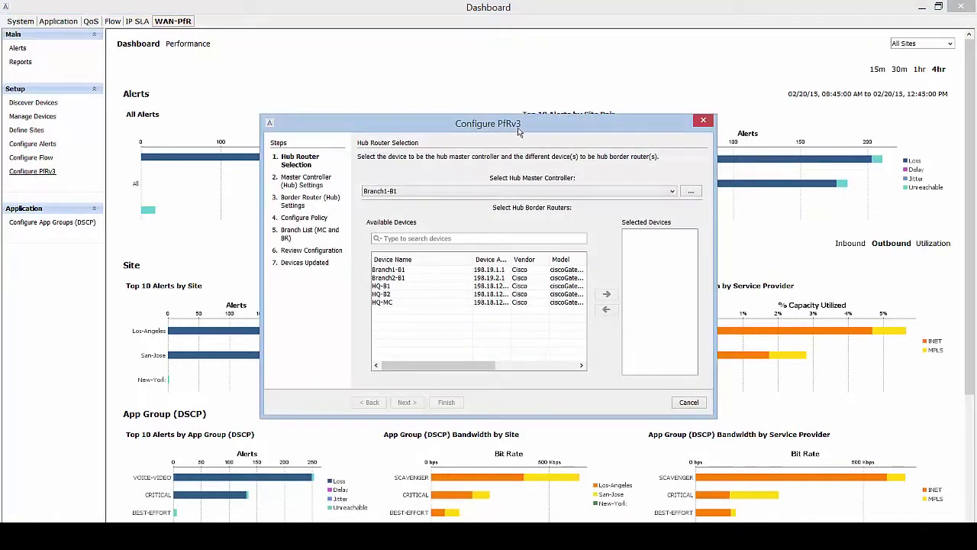
left_click_drag(520, 130, 439, 87)
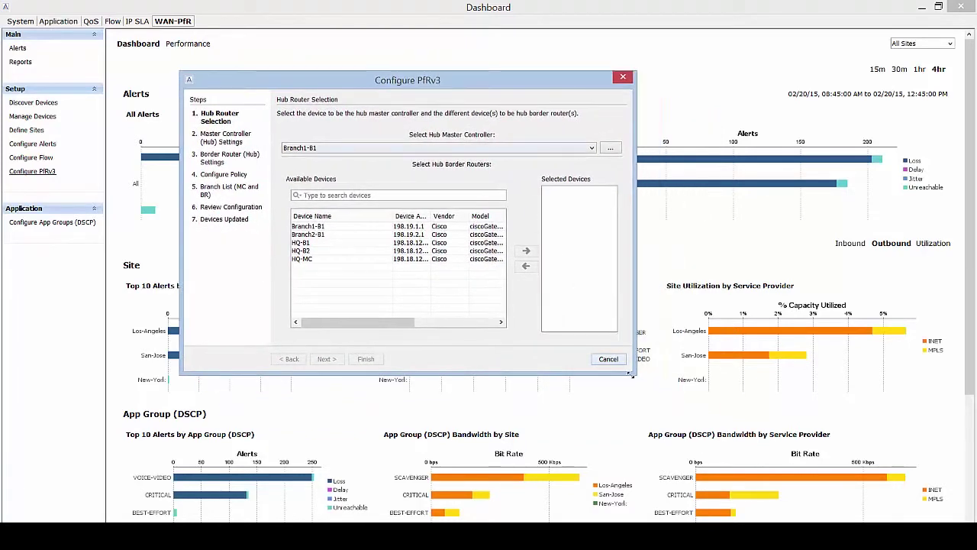
left_click_drag(631, 373, 846, 486)
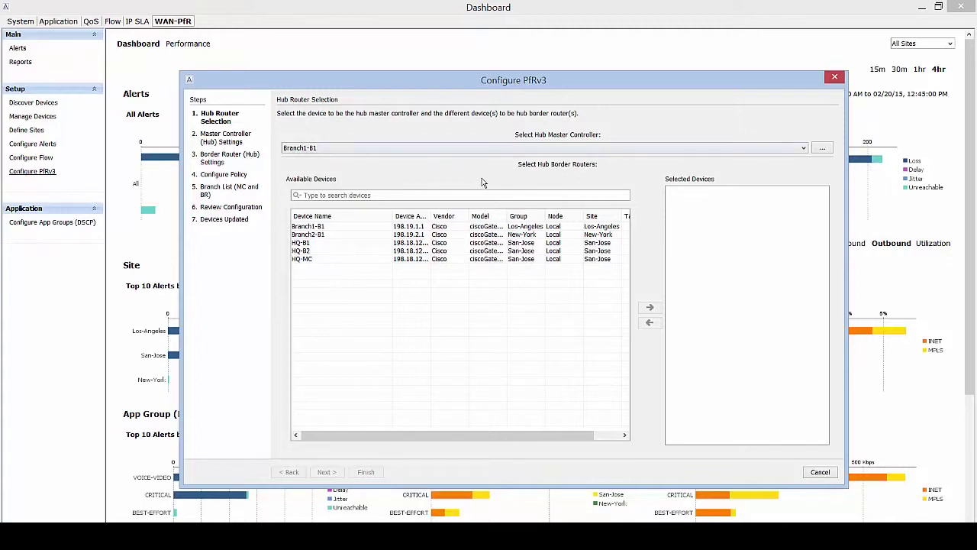
left_click(556, 151)
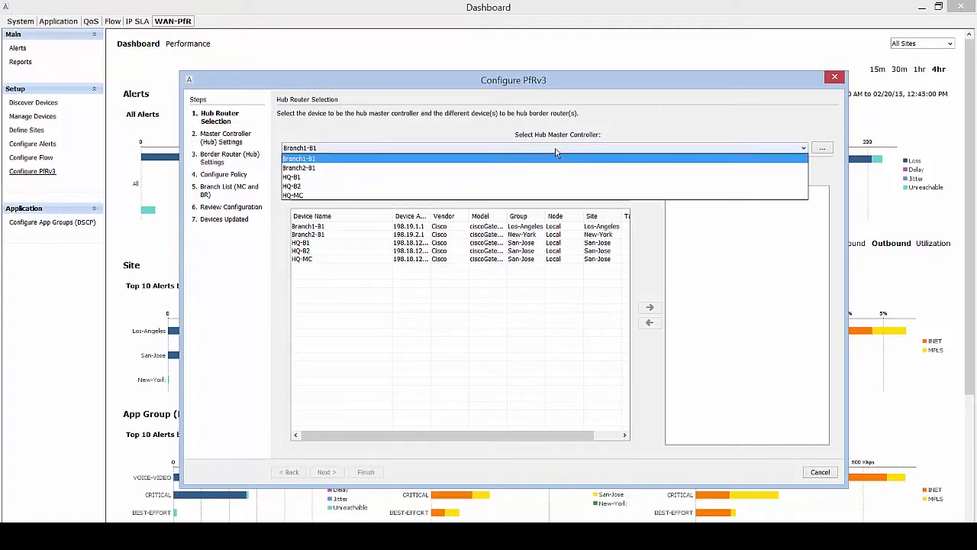
left_click(355, 195)
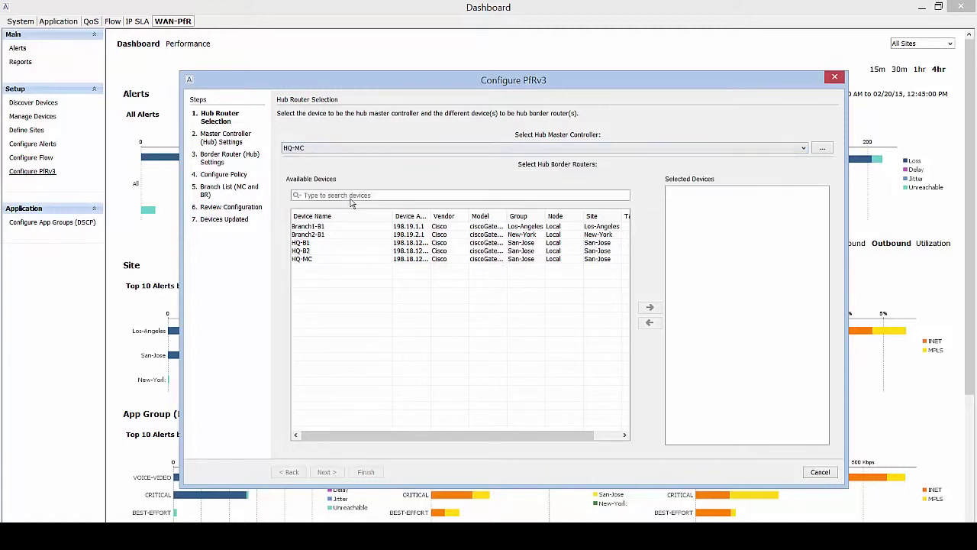
Confirm HQ-MC as hub master controller through the device picker, searching 'mc' and 'san-jose'.
left_click(824, 153)
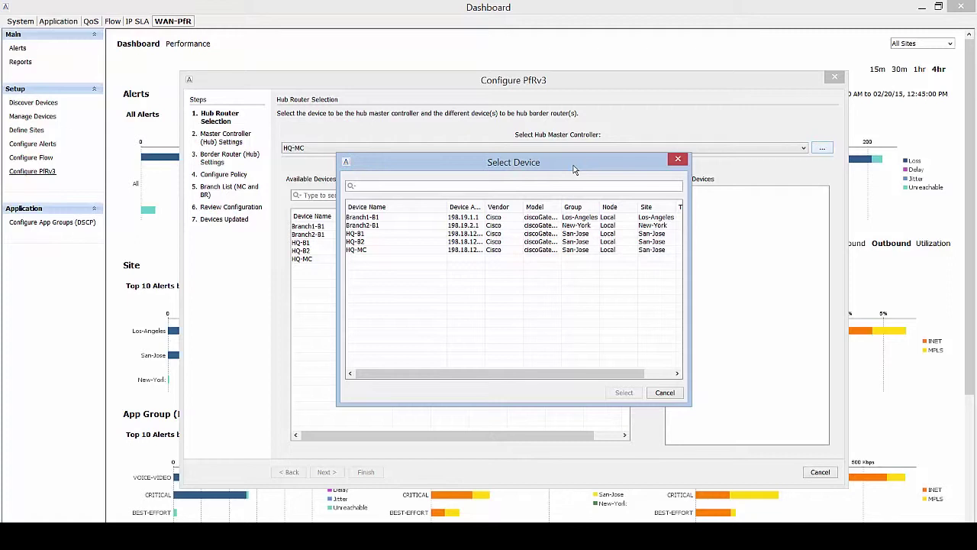
type("mc")
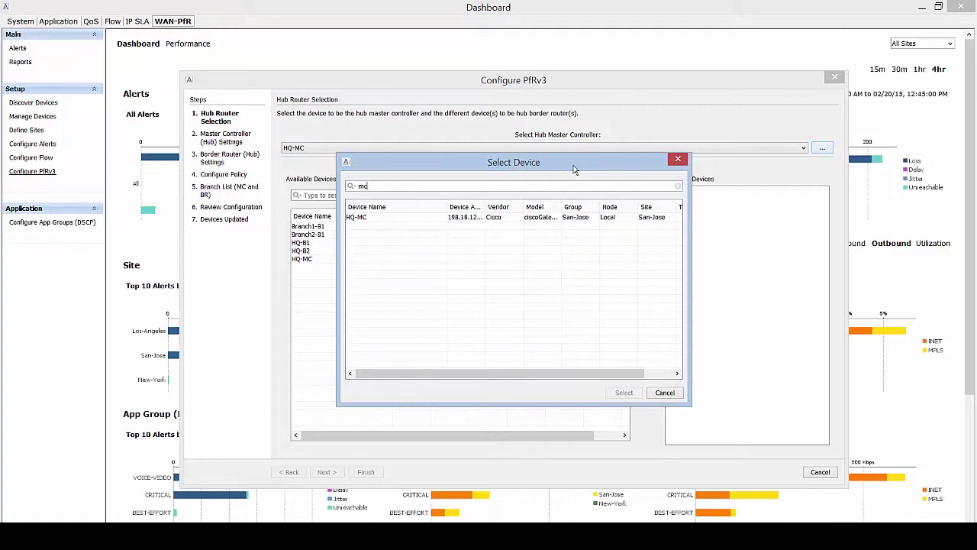
left_click(403, 218)
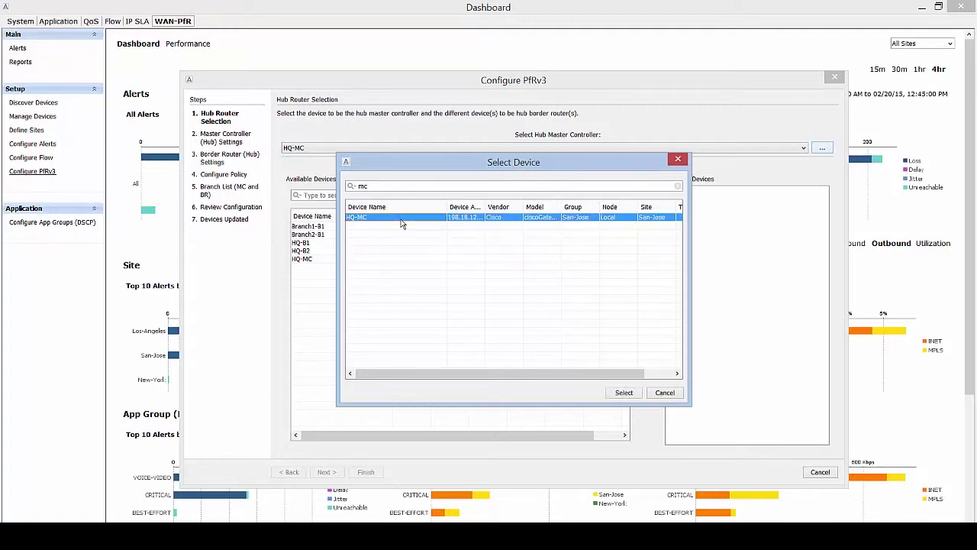
double_click(370, 185)
key("BackSpace")
type("san")
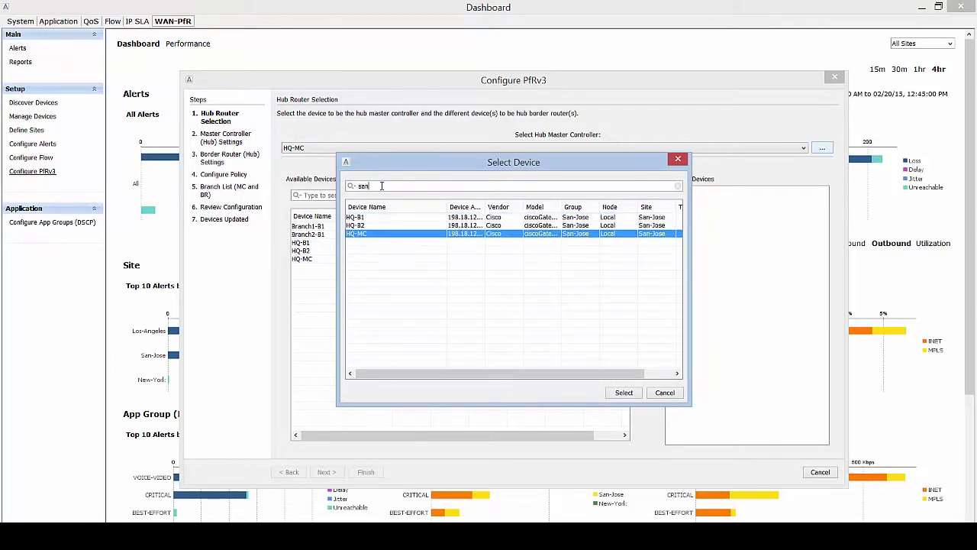
type("-jose")
left_click(624, 393)
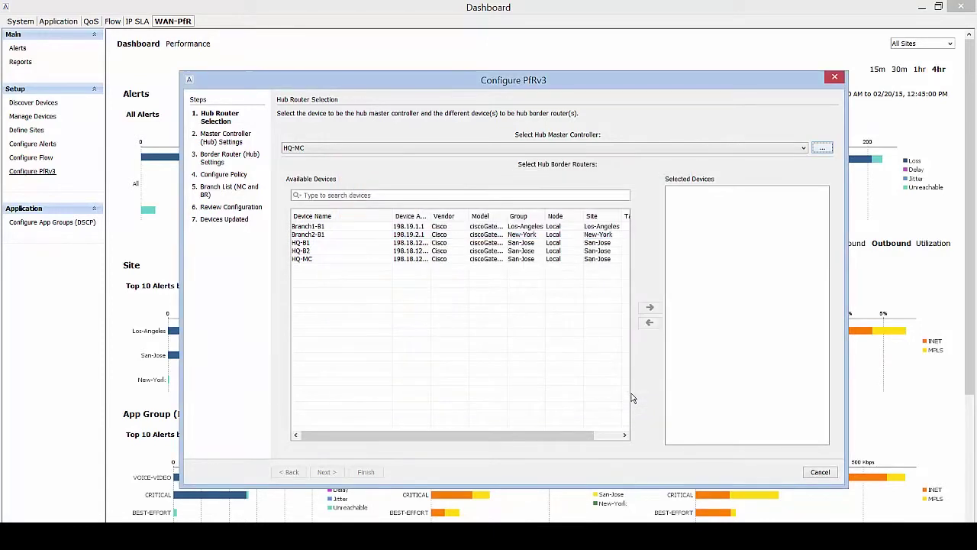
Filter devices by 'hq', add HQ-B1 and HQ-B2 as hub border routers, and continue.
left_click(417, 195)
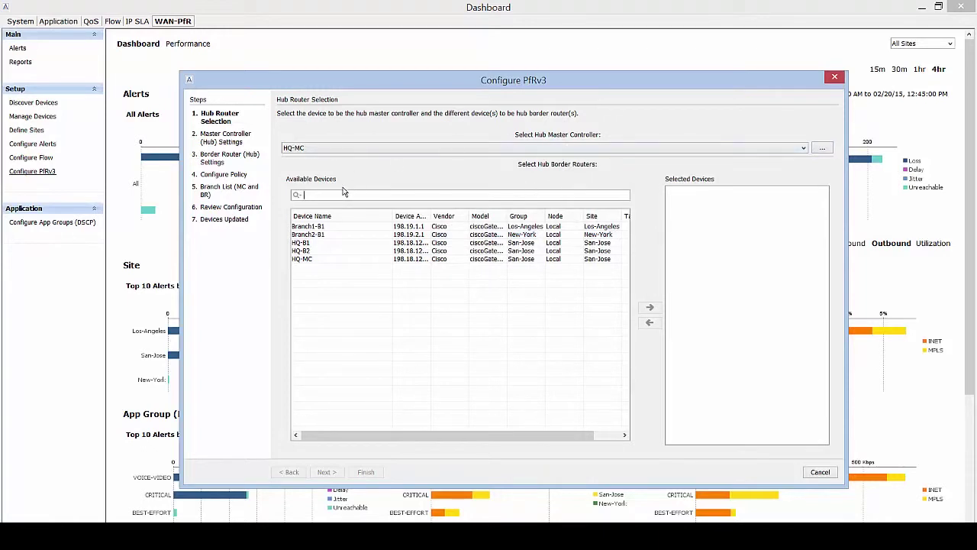
type("hq")
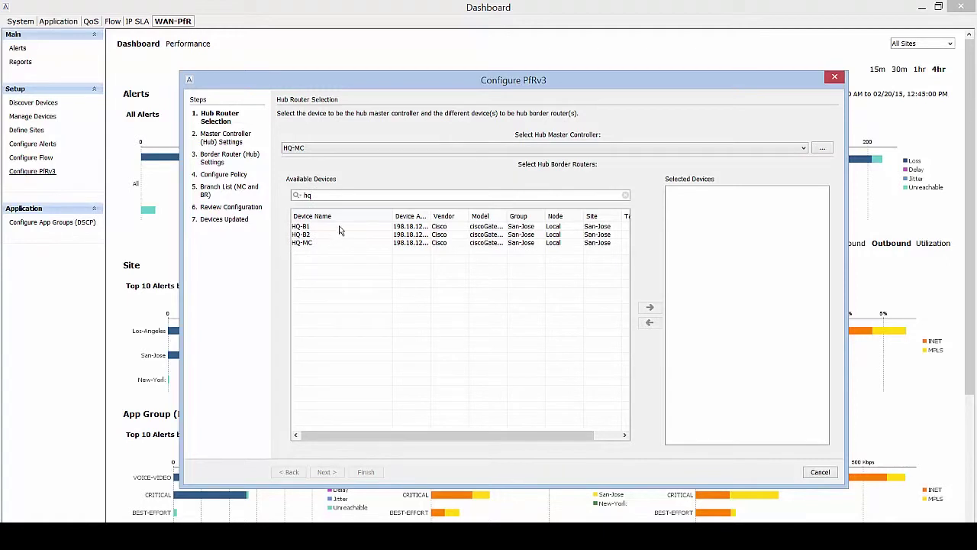
left_click(340, 226)
left_click(339, 234, "shift")
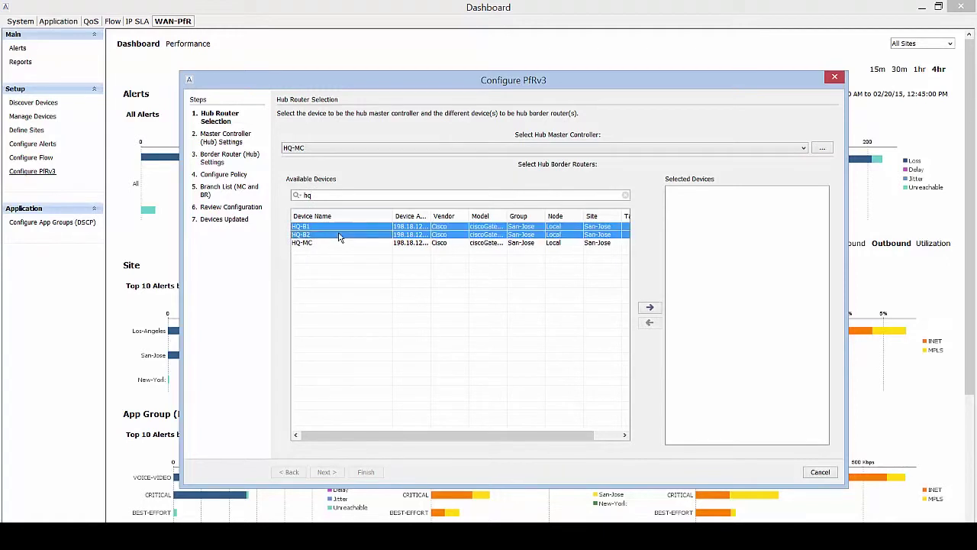
left_click(649, 308)
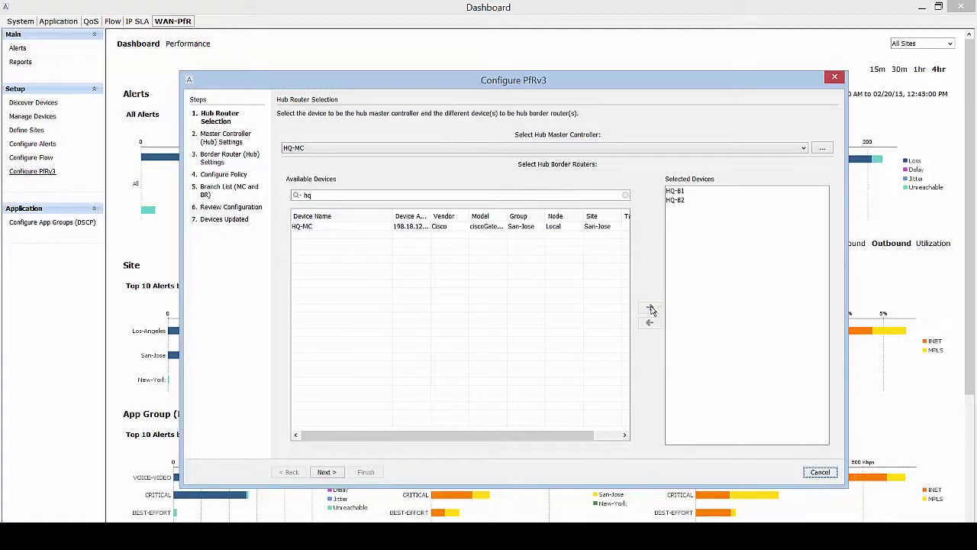
left_click(326, 472)
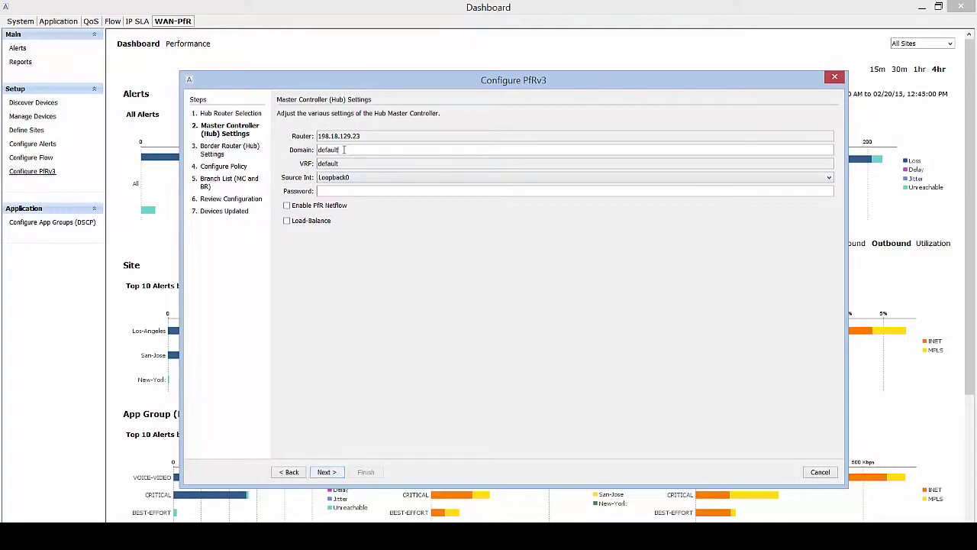
Set domain 'one', enter the password, enable PfR Netflow and Load-Balance, keep Loopback0 source.
double_click(338, 150)
type("one")
left_click(344, 193)
type("cisco")
left_click(287, 206)
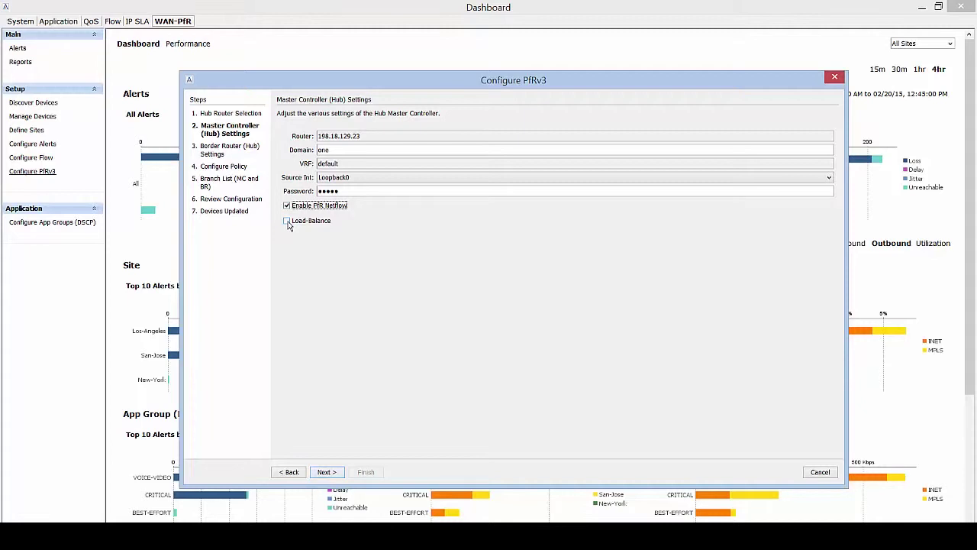
left_click(287, 221)
left_click(443, 178)
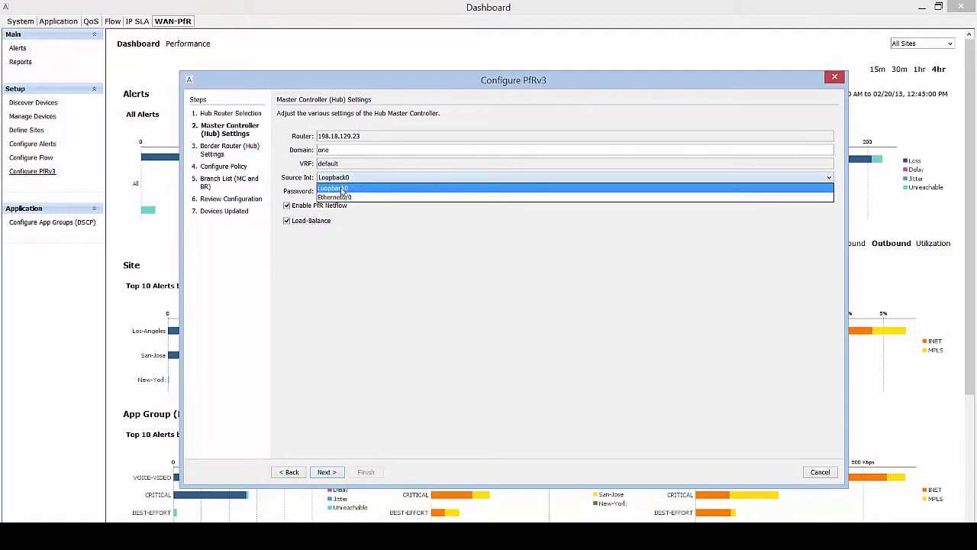
left_click(342, 189)
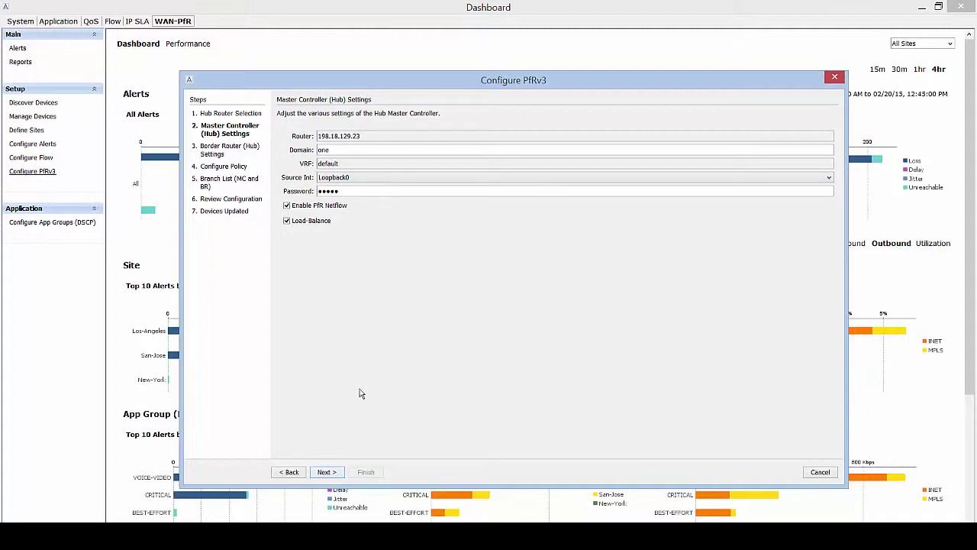
On the hub border router settings, keep Loopback0 and Tunnel100 for HQ-B1.
left_click(326, 472)
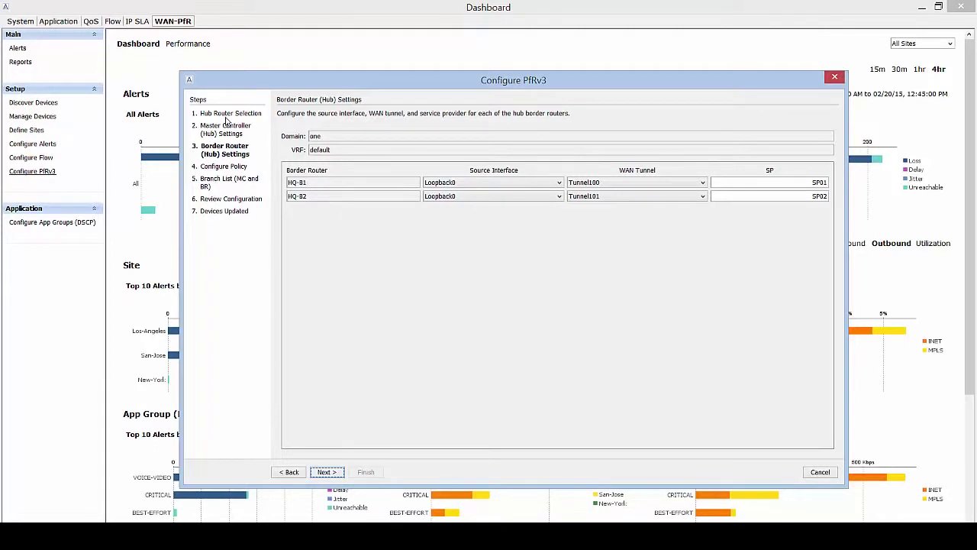
left_click(508, 185)
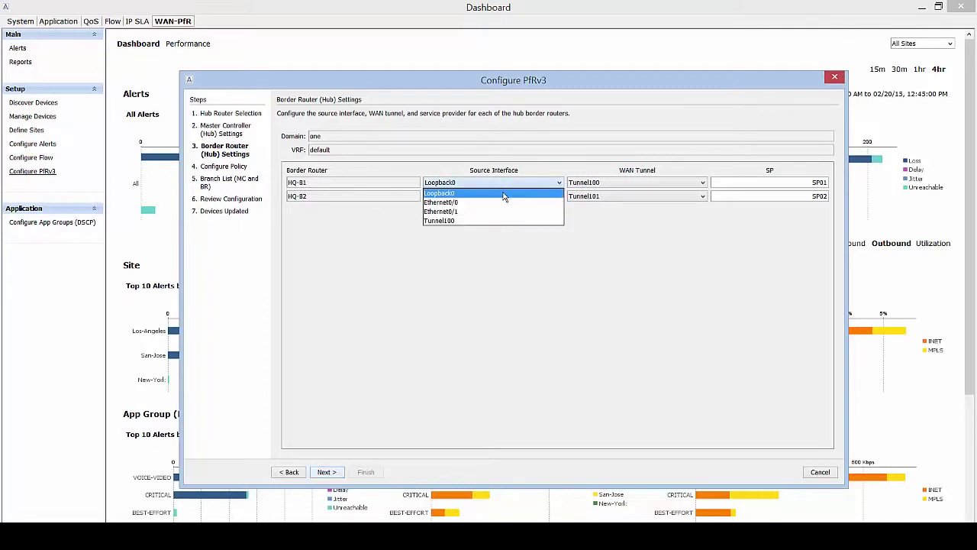
left_click(503, 195)
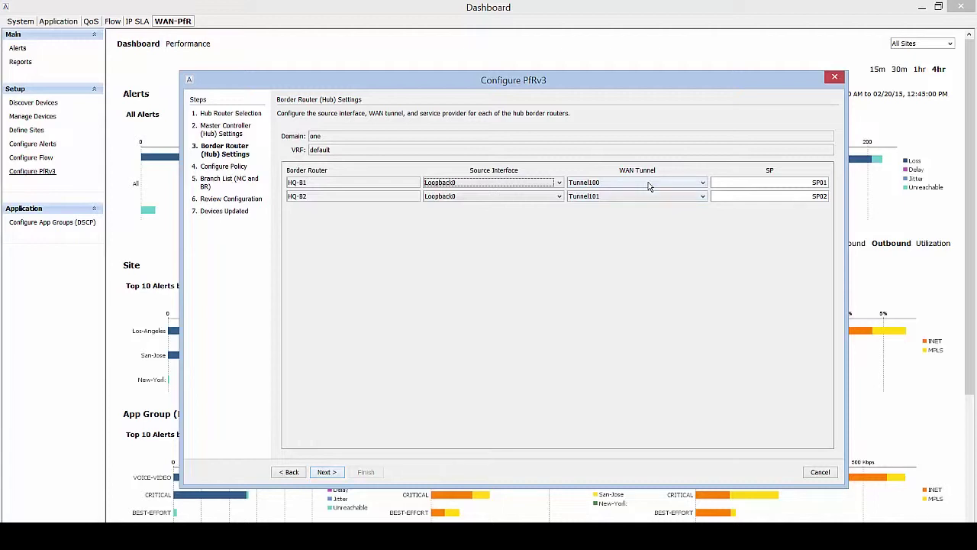
left_click(648, 185)
left_click(641, 195)
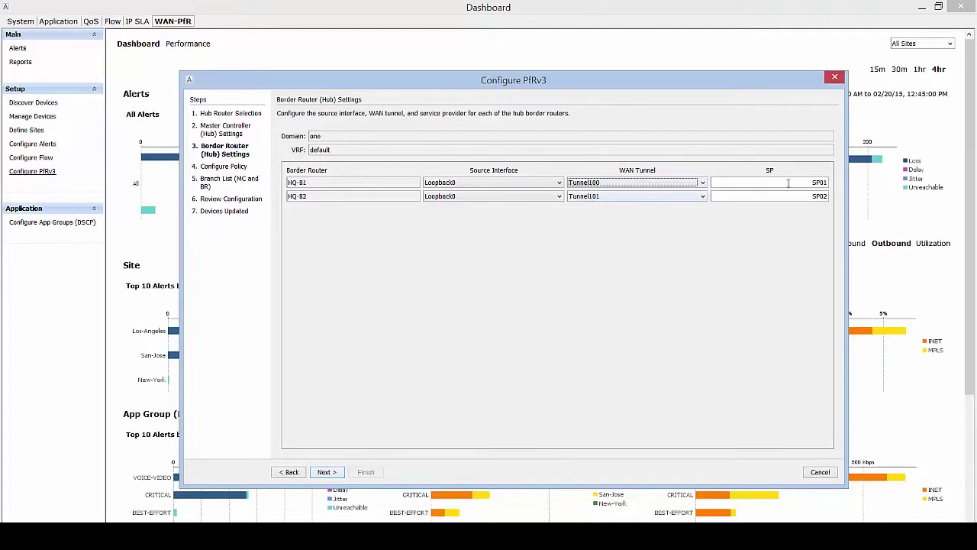
Rename the service providers: SP01 to INET for HQ-B1 and SP02 to MPLS for HQ-B2.
left_click_drag(788, 183, 831, 194)
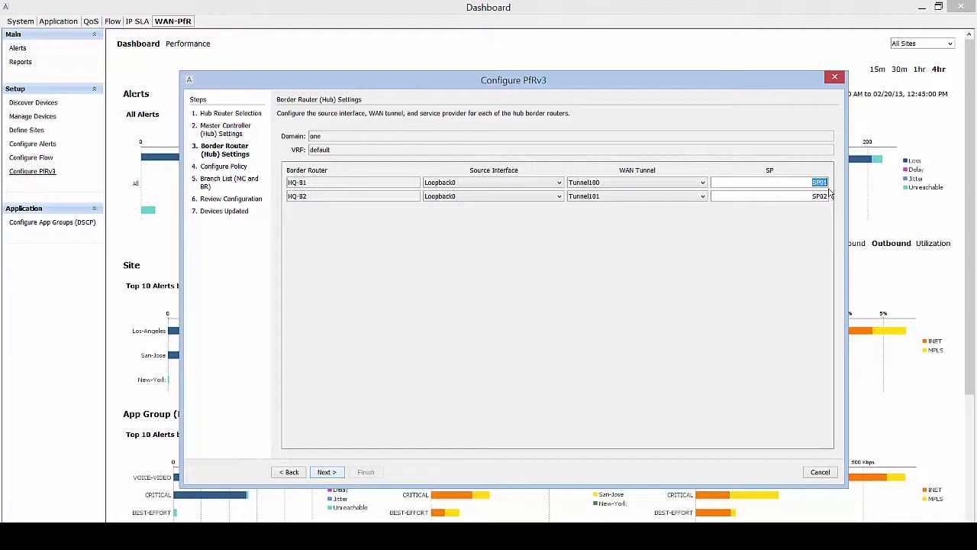
key("BackSpace")
type("INET")
left_click_drag(812, 196, 835, 198)
key("BackSpace")
type("MPLS")
Advance to Configure Policy, reposition and enlarge the wizard, and start a new class with + Add Class.
left_click(326, 472)
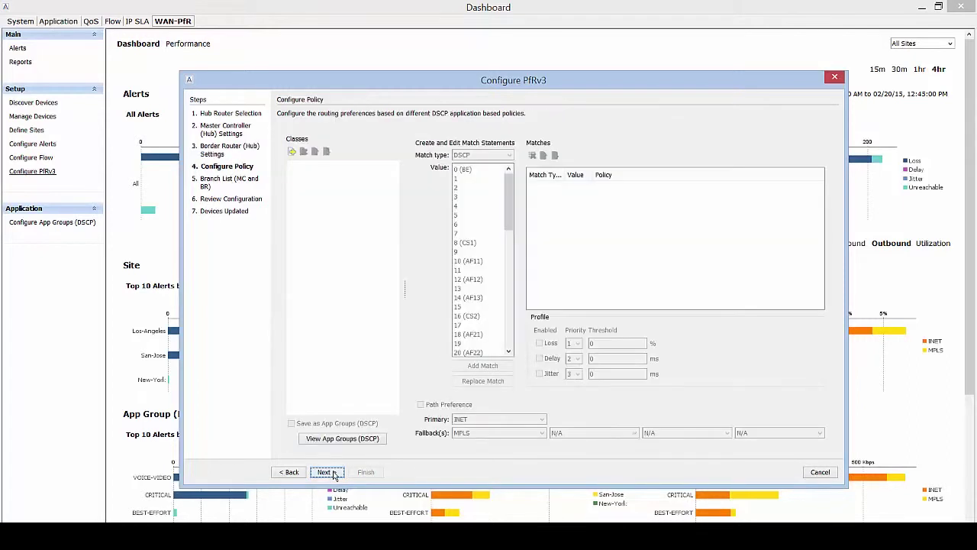
left_click_drag(505, 84, 459, 59)
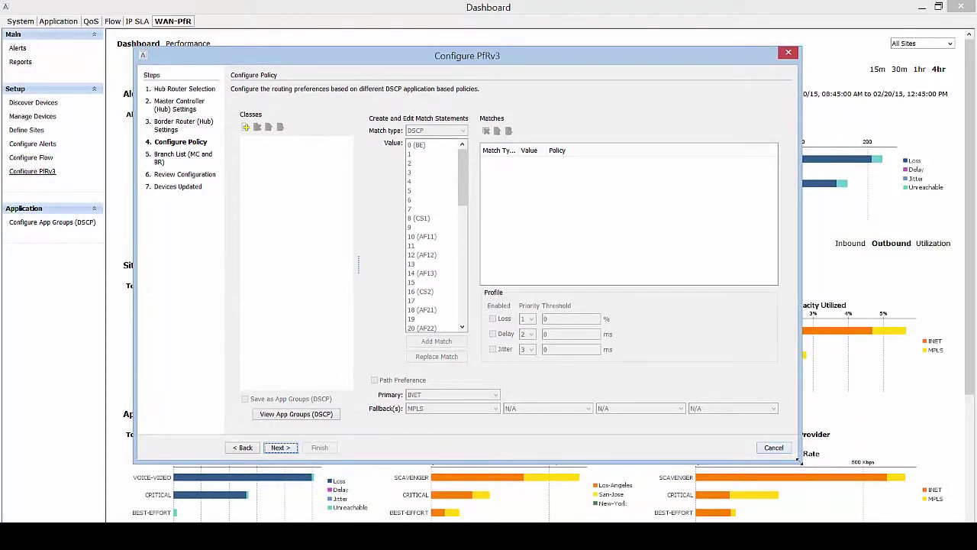
left_click_drag(801, 463, 862, 498)
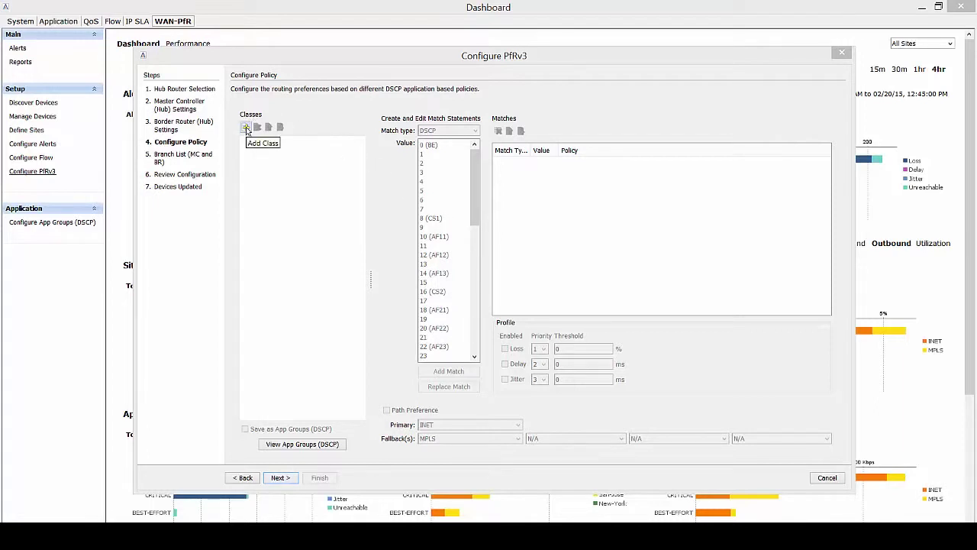
left_click(246, 129)
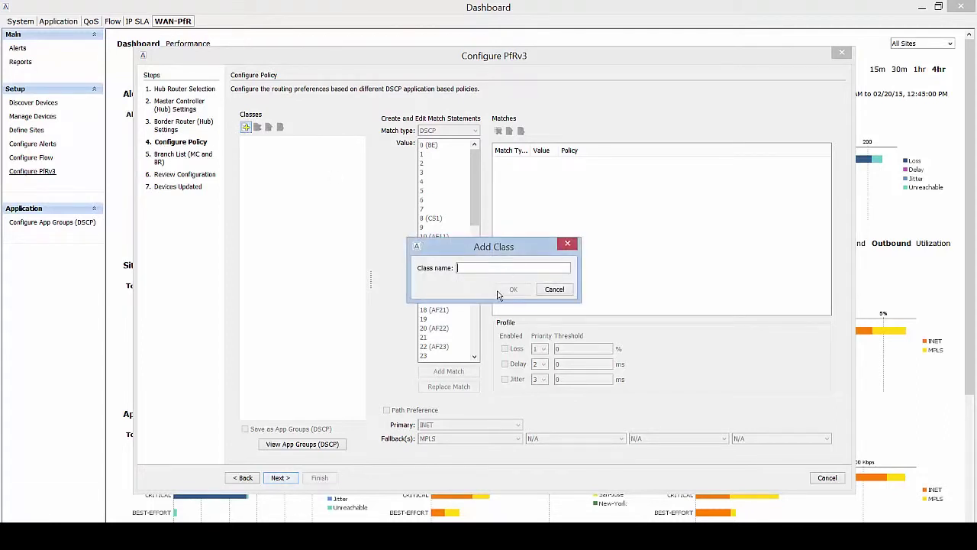
Add the VOICE-VIDEO, CRITICAL and BEST-EFFORT classes one after another.
type("VOICE")
type("-VIDEO")
left_click(513, 290)
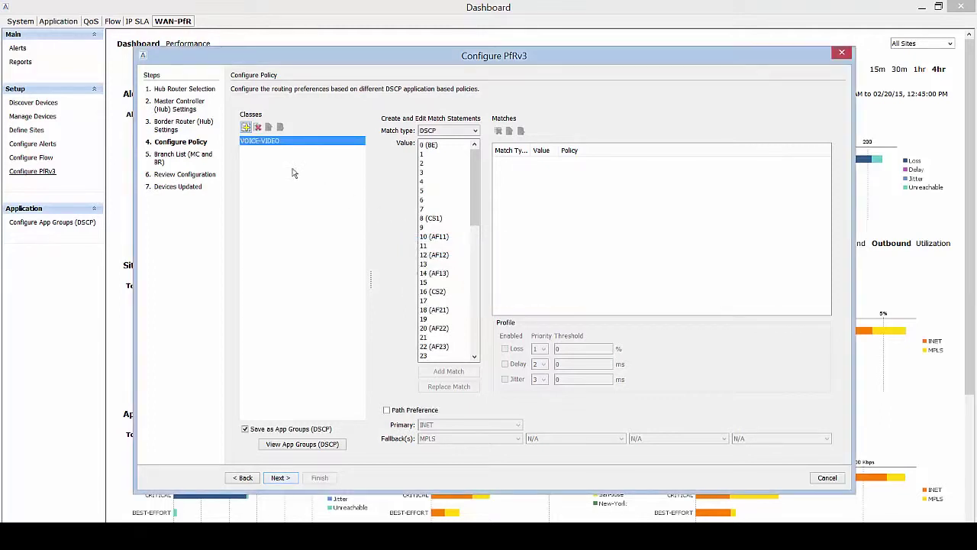
left_click(245, 127)
type("C")
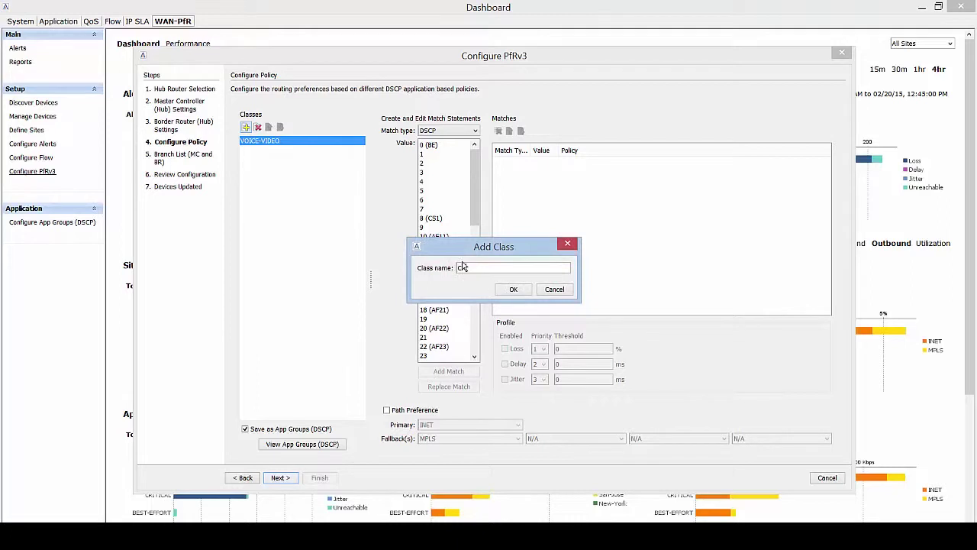
type("RITICAL")
left_click(511, 290)
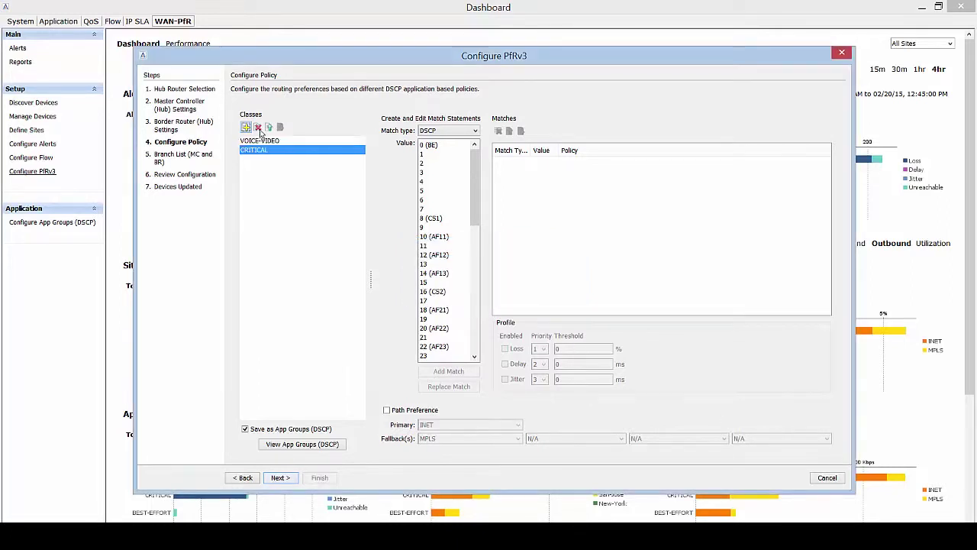
left_click(246, 126)
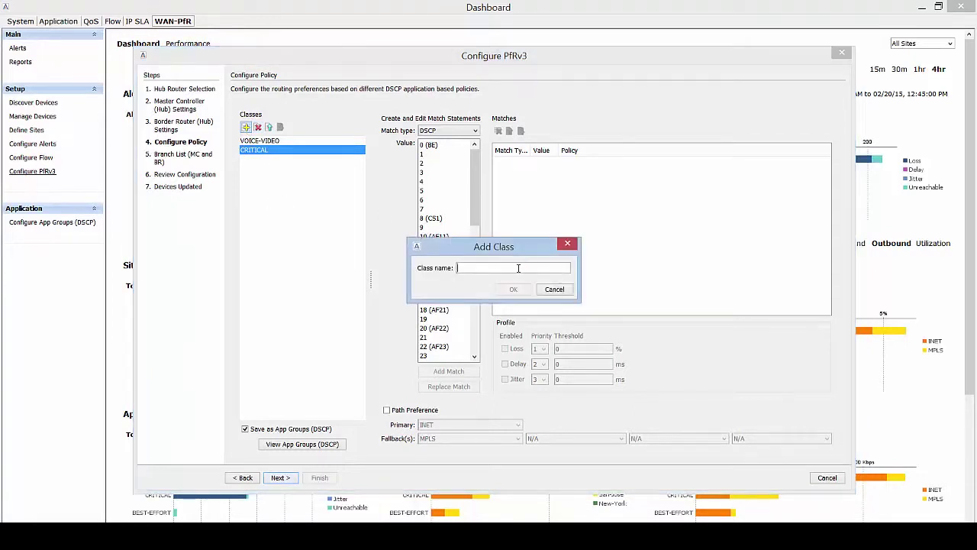
type("BEST-EFFORT")
left_click(527, 289)
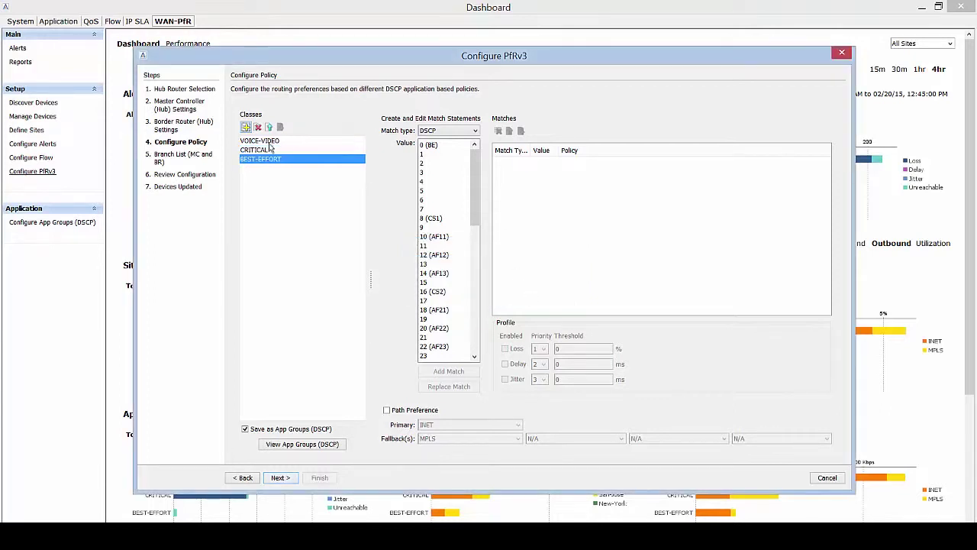
Test the move up/down arrows on BEST-EFFORT, then select each class, ending on VOICE-VIDEO.
left_click(269, 127)
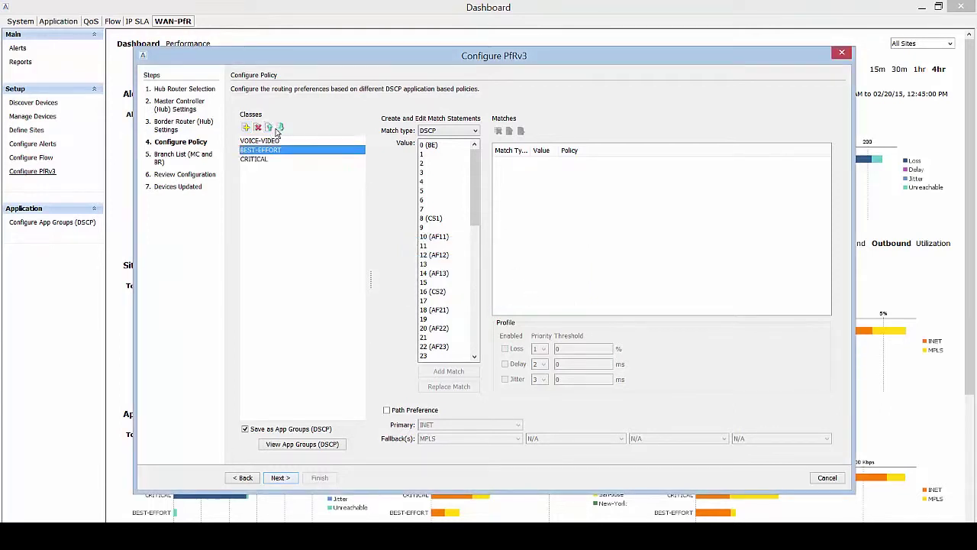
left_click(280, 128)
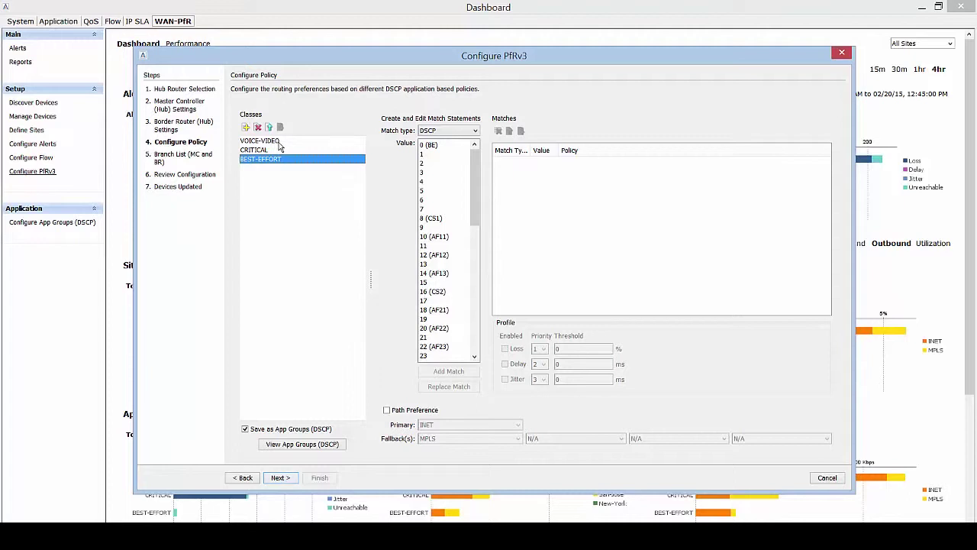
left_click(280, 142)
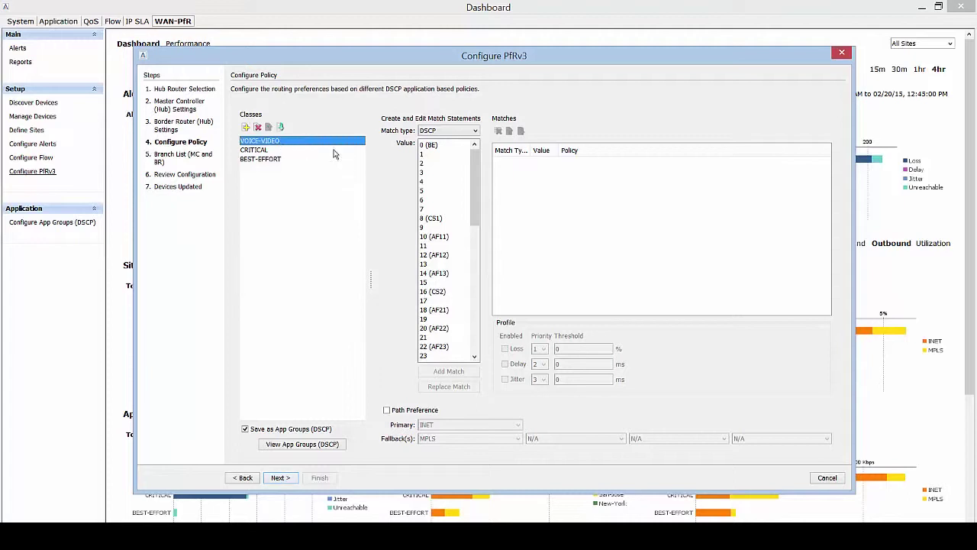
left_click(265, 150)
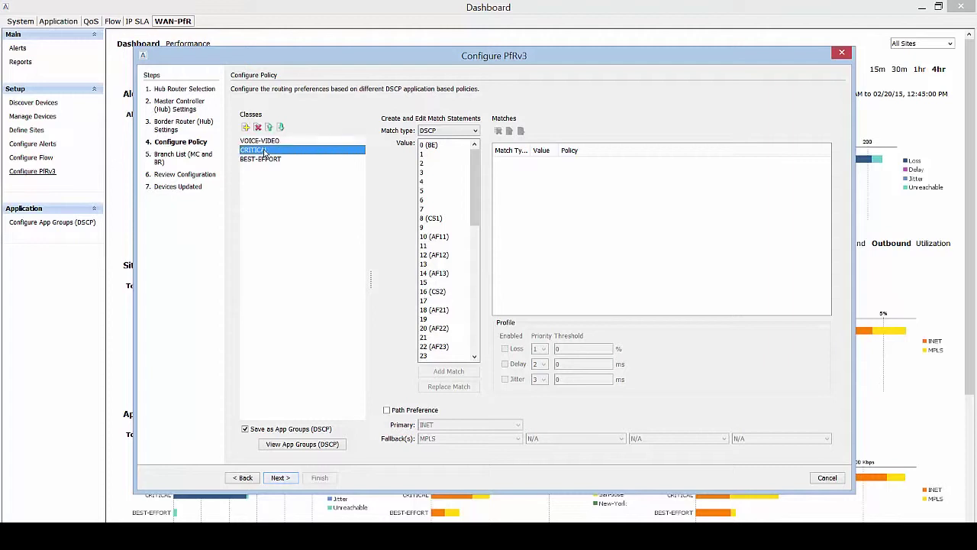
left_click(276, 162)
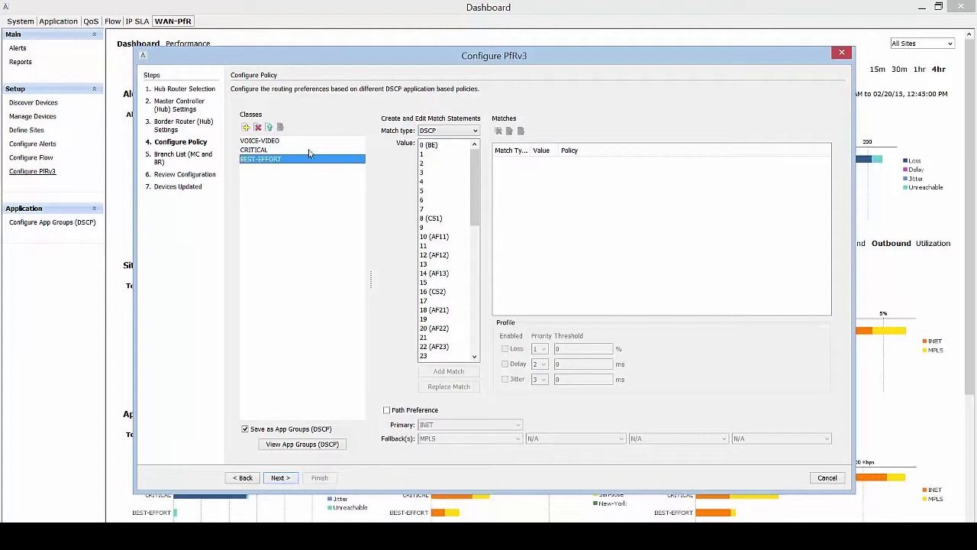
left_click(275, 143)
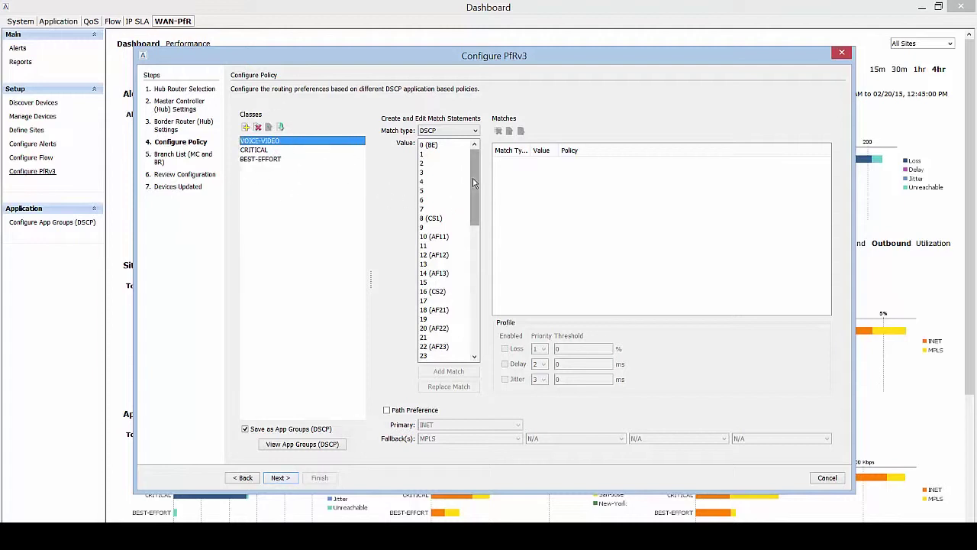
Add DSCP 46 (EF) as a match for the VOICE-VIDEO class.
scroll(477, 217, "down", 1)
left_click_drag(479, 217, 479, 306)
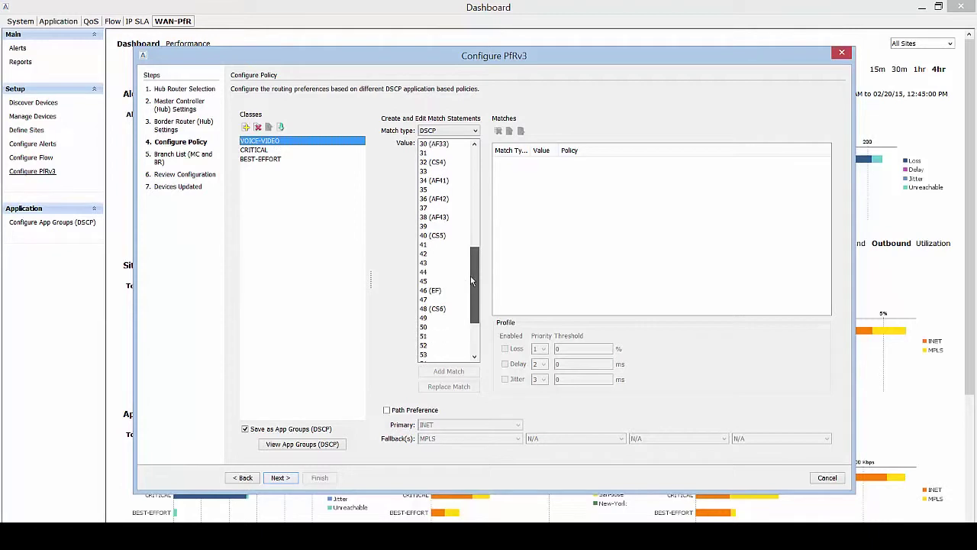
left_click(424, 293)
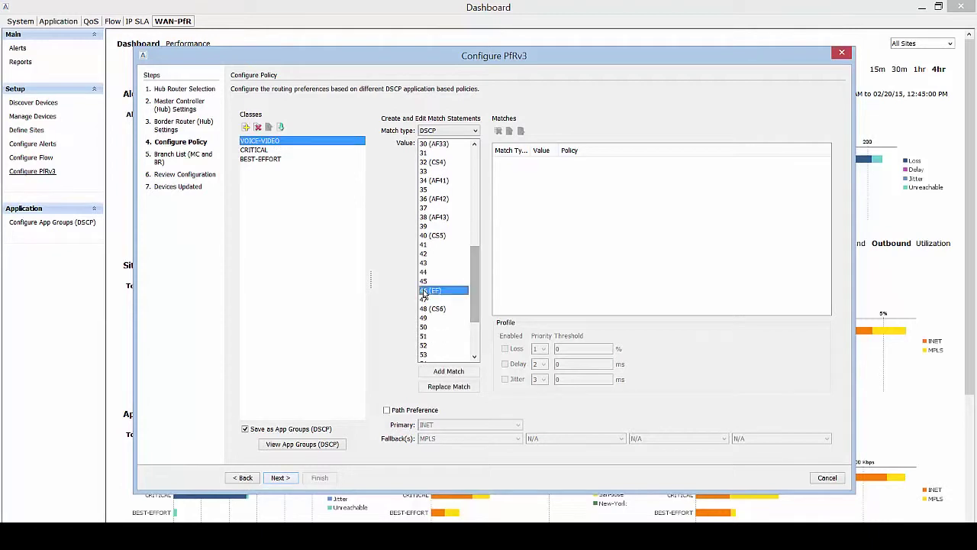
left_click(451, 372)
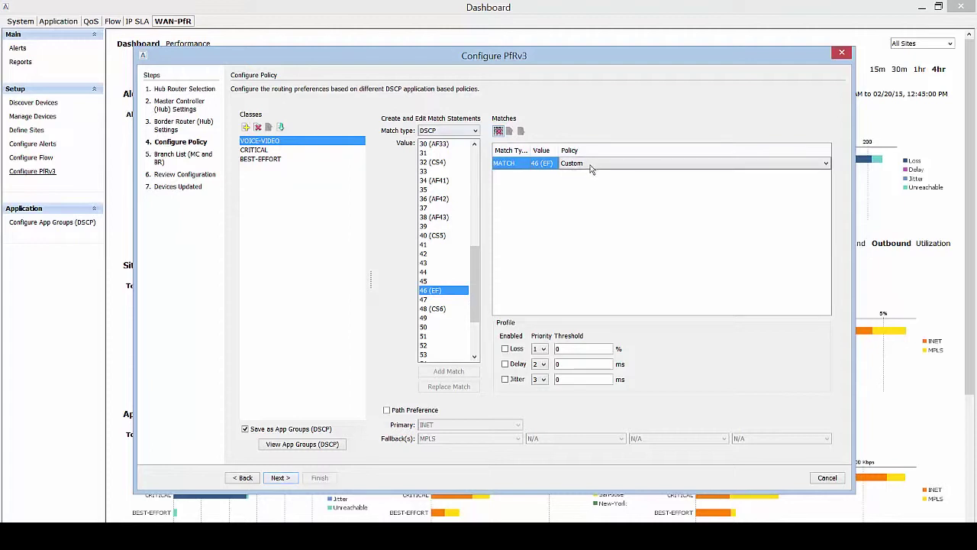
Try a loss threshold of 50, turn it back off, and apply Voice Profile to the match.
left_click(505, 349)
left_click(571, 352)
type("50")
left_click(504, 348)
left_click(648, 164)
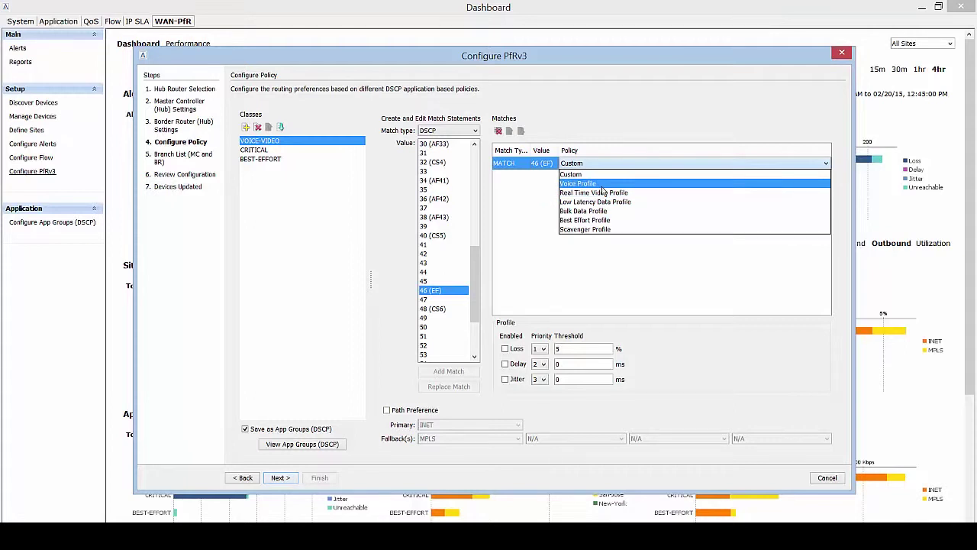
left_click(601, 186)
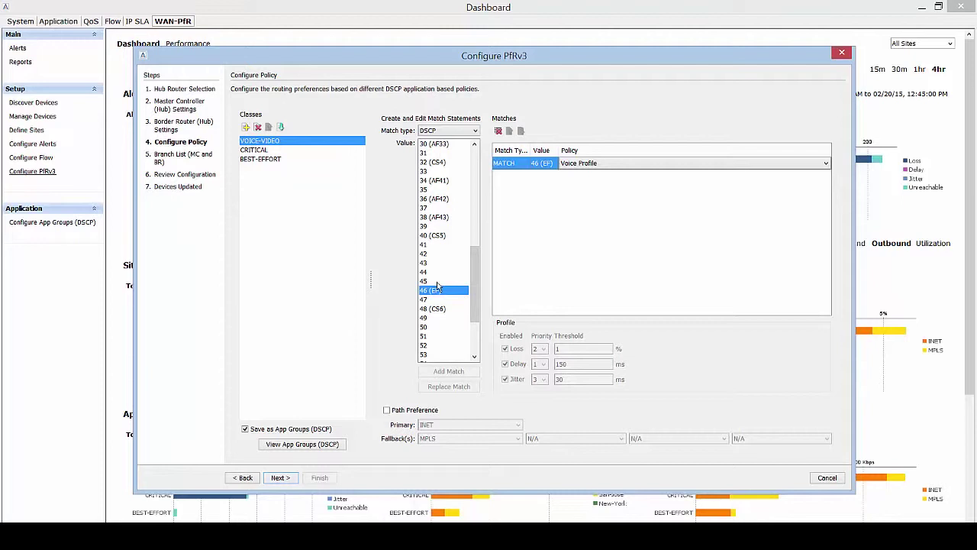
Add a DSCP 45 match and set path preference to MPLS primary with INET fallback.
left_click(438, 283)
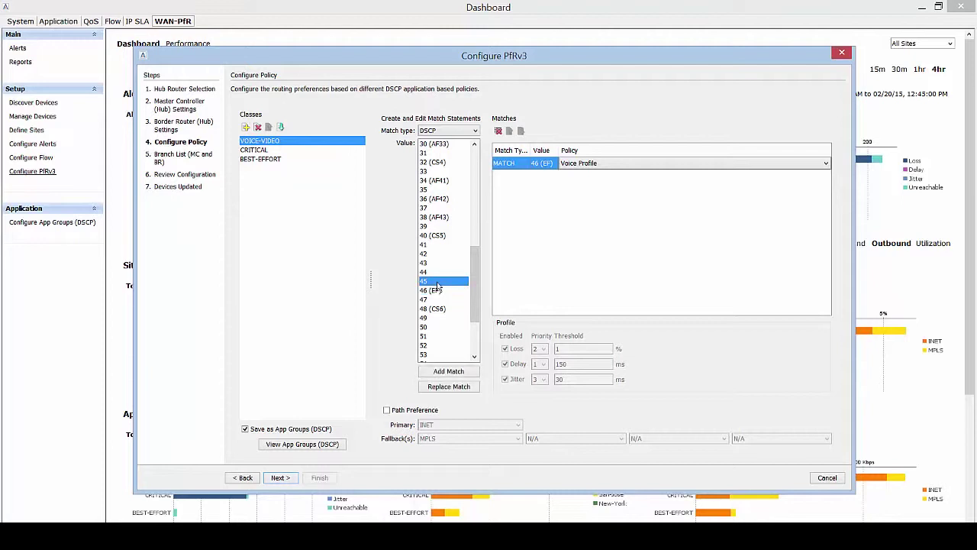
left_click(455, 372)
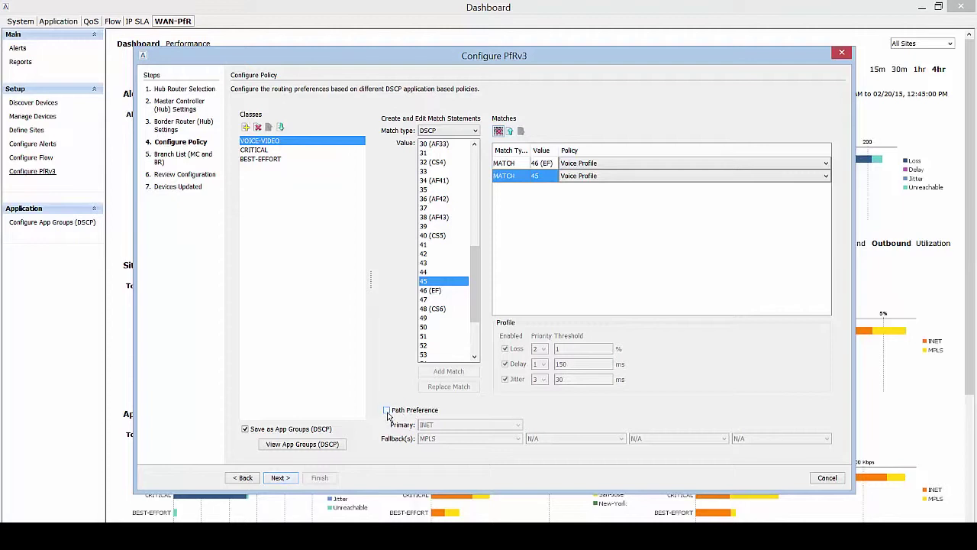
left_click(387, 411)
left_click(472, 426)
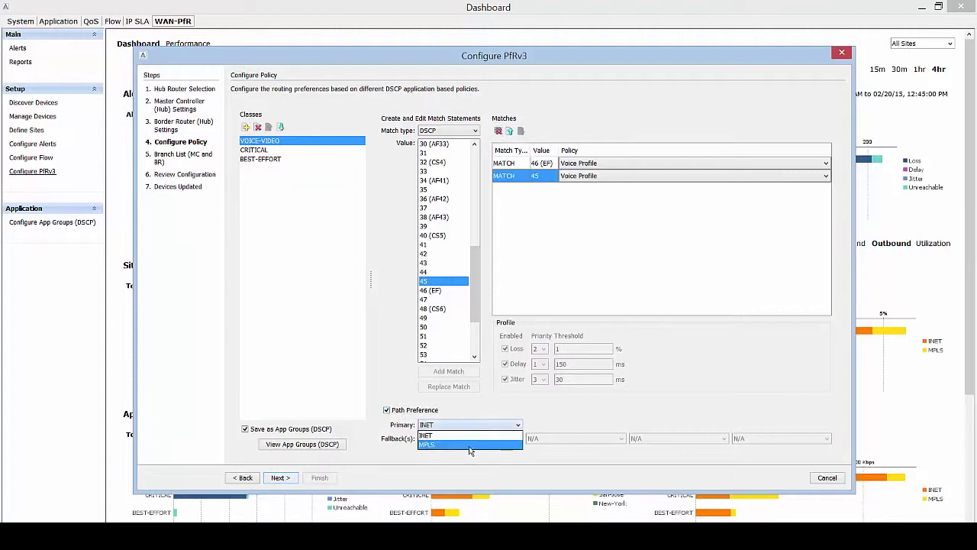
left_click(470, 445)
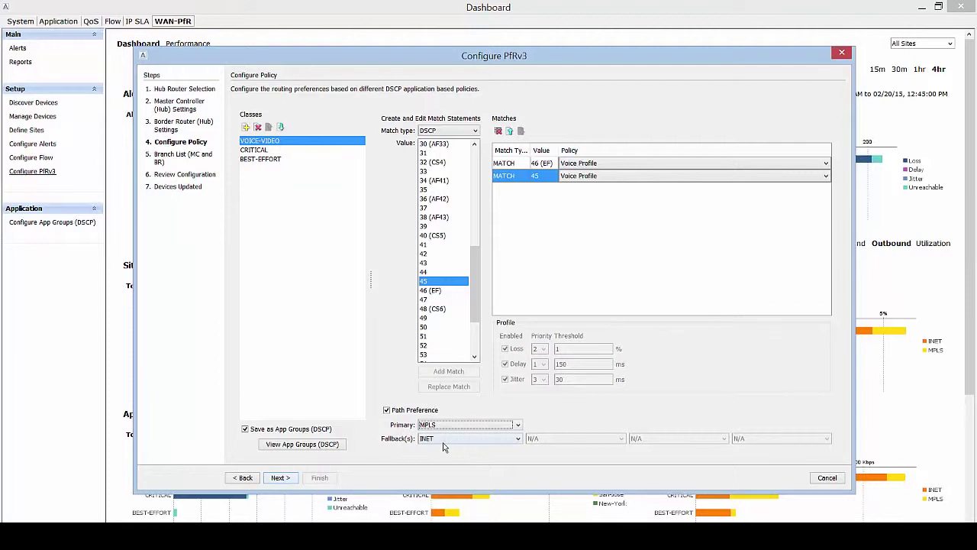
Add DSCP 26 (AF31) as a CRITICAL match using the Low Latency Data Profile policy.
left_click(260, 150)
left_click_drag(474, 267, 473, 221)
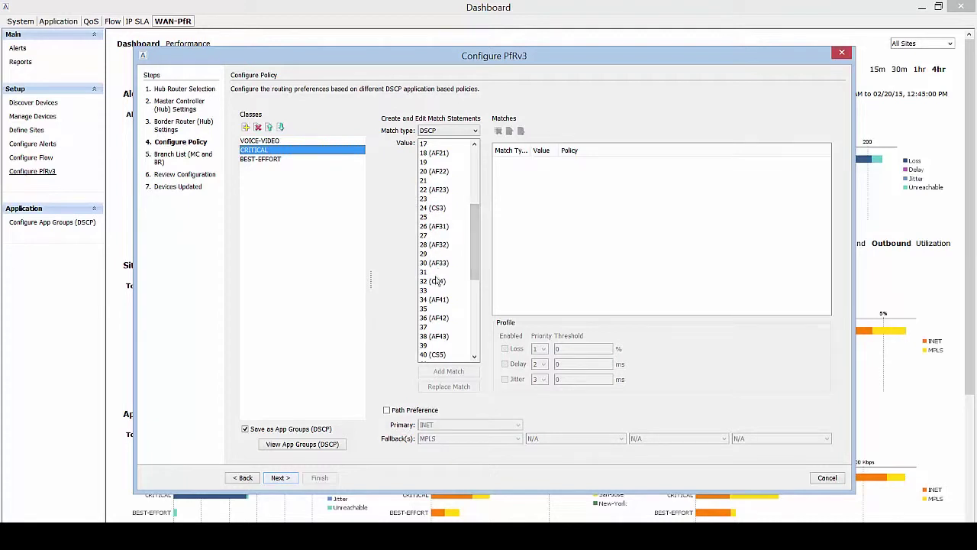
left_click(443, 226)
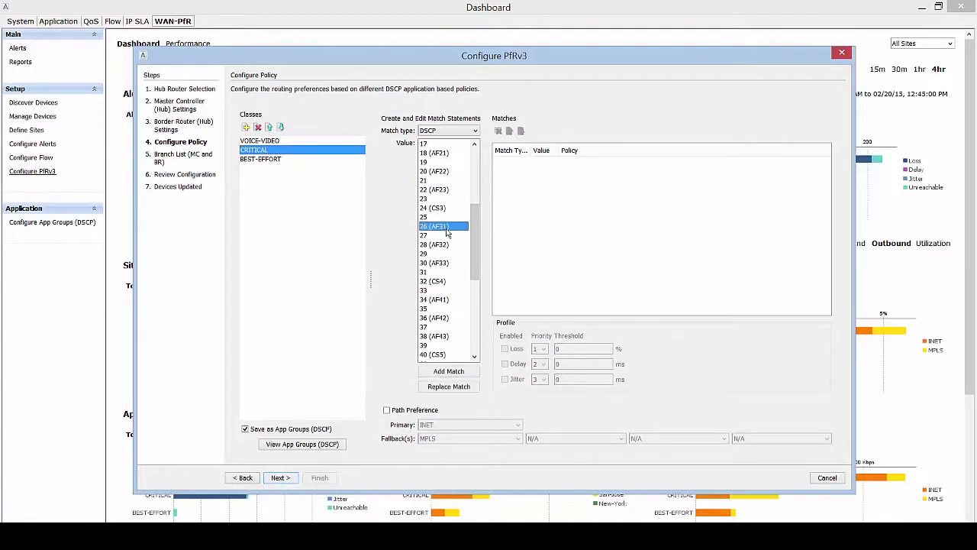
left_click(449, 372)
left_click(603, 165)
left_click(608, 202)
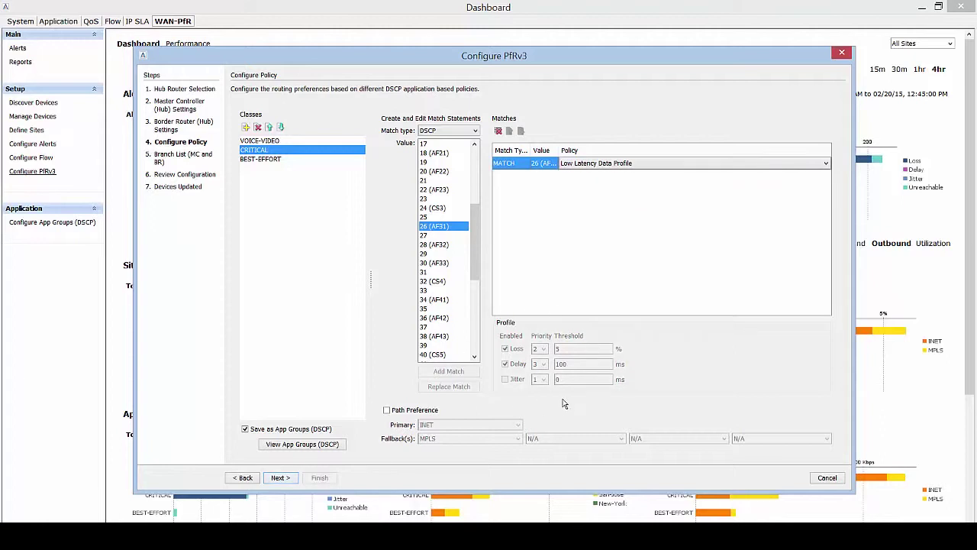
Enable path preference for CRITICAL with MPLS as the primary path.
left_click(387, 410)
left_click(454, 425)
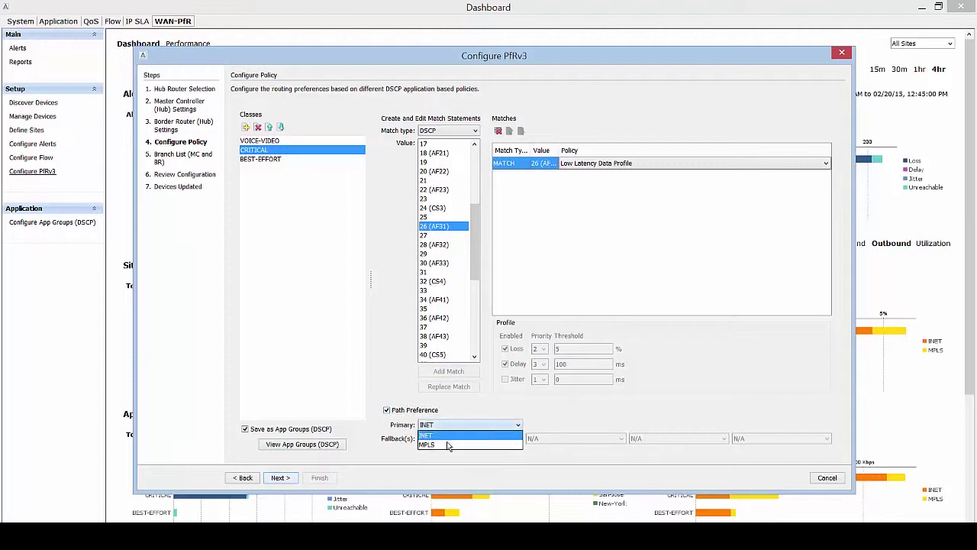
left_click(449, 445)
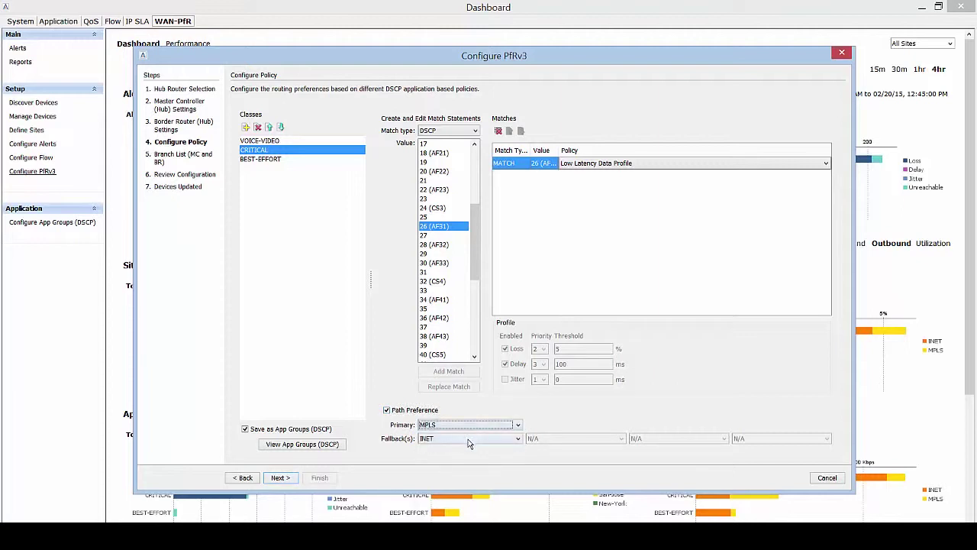
Add DSCP 0 (BE) as a match for the BEST-EFFORT class.
left_click(261, 162)
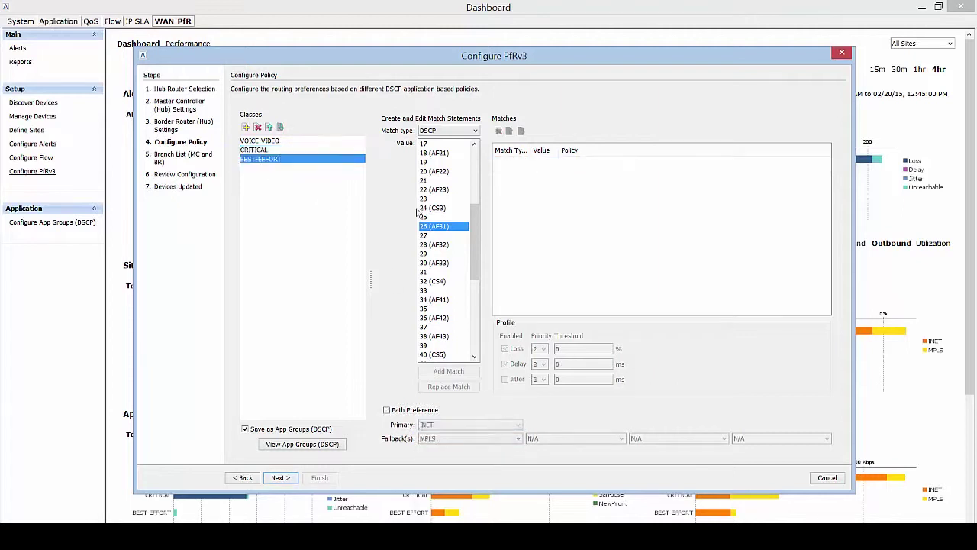
left_click_drag(475, 222, 474, 156)
left_click(445, 144)
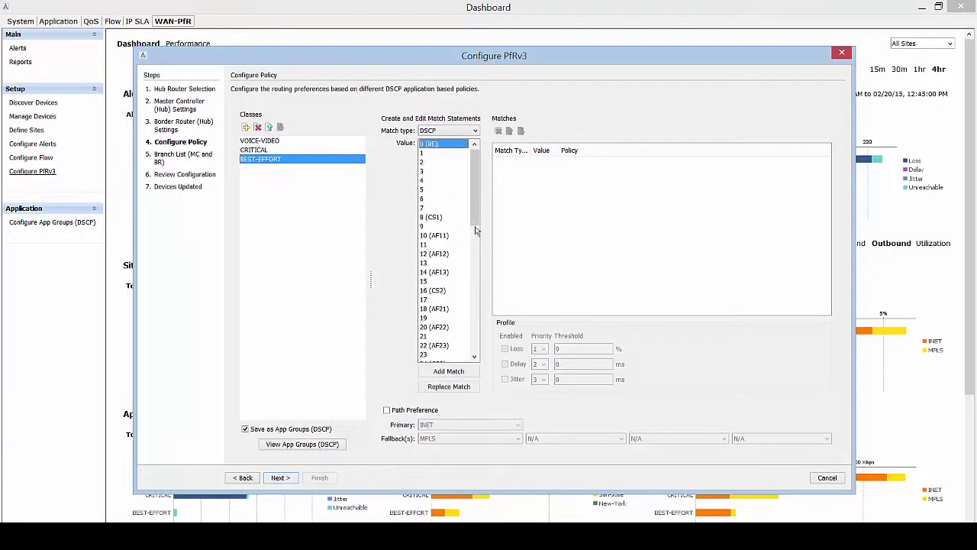
left_click(449, 372)
Apply the Best Effort Profile policy to it, then continue and accept overriding existing app groups.
left_click(613, 164)
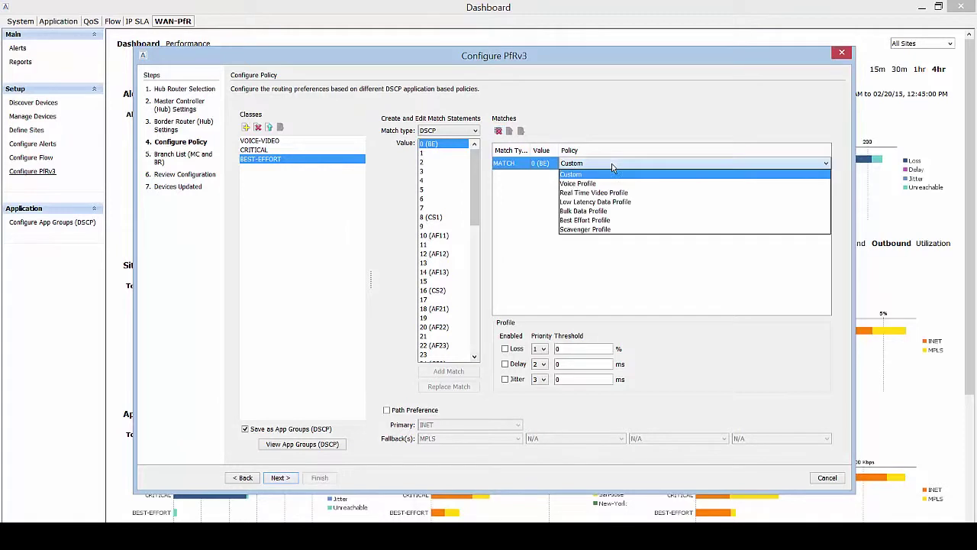
left_click(584, 220)
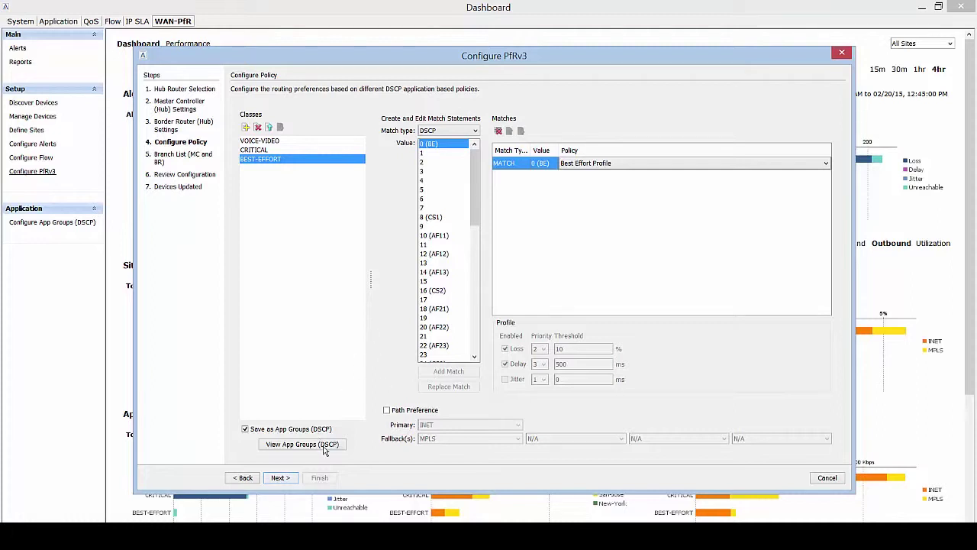
left_click(281, 477)
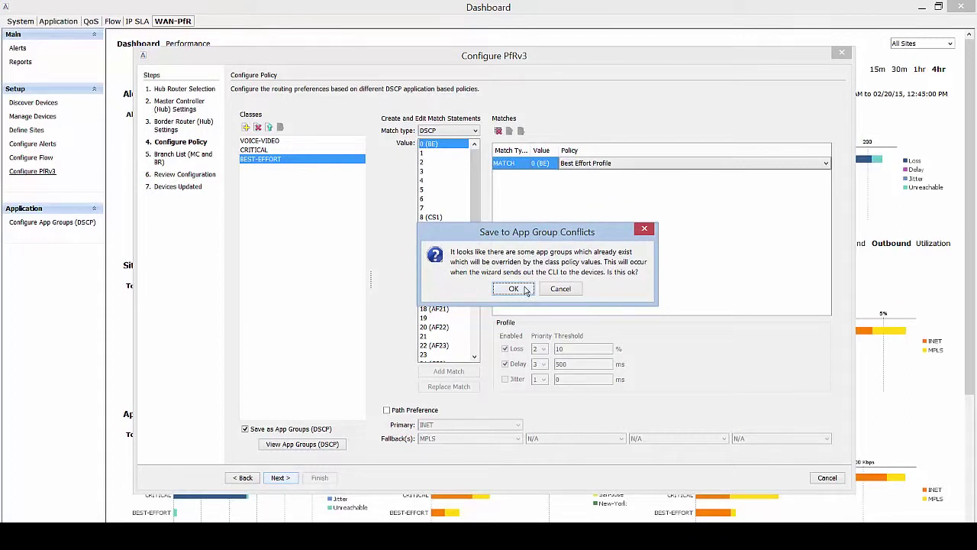
left_click(513, 289)
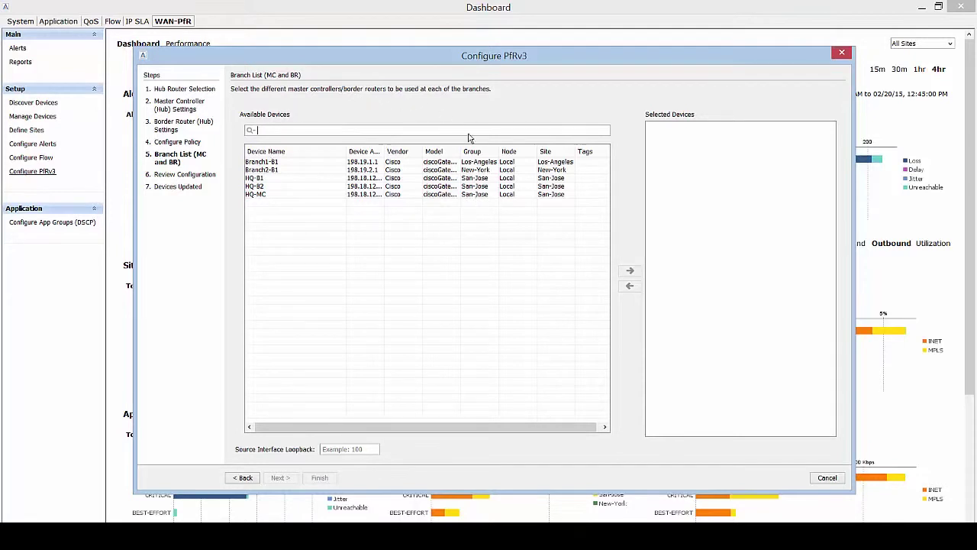
Select Branch1-B1 and Branch2-B1 as branch routers with source loopback 0, then continue.
type("BRANCH")
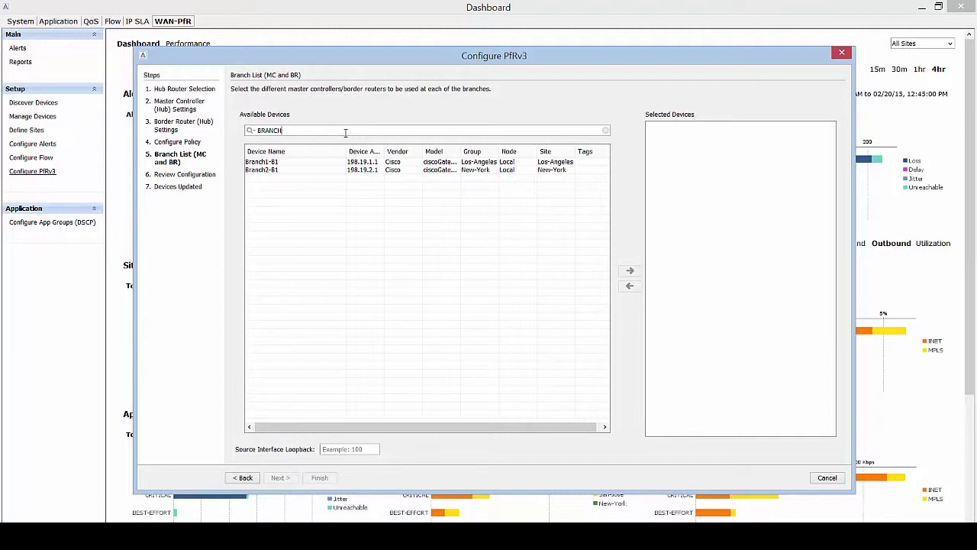
left_click(327, 161)
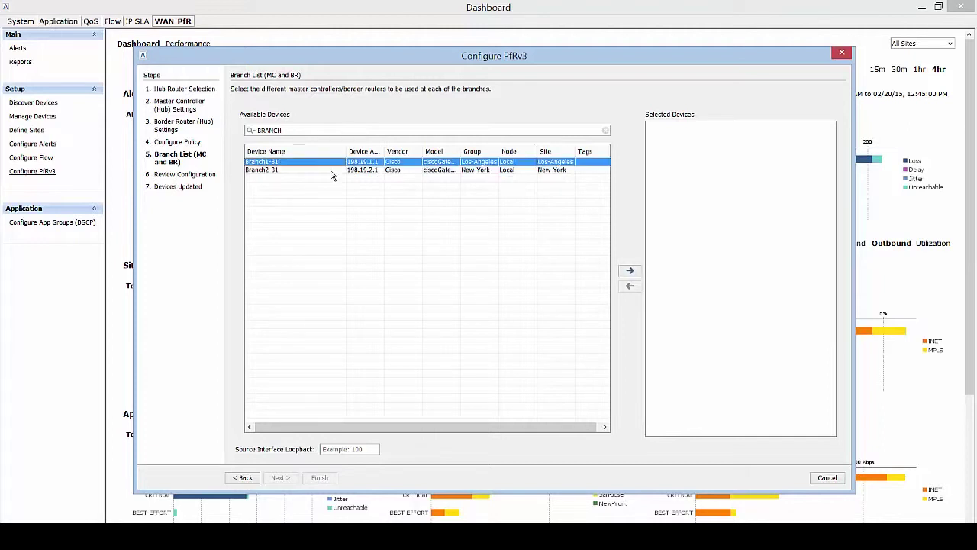
left_click(330, 170, "shift")
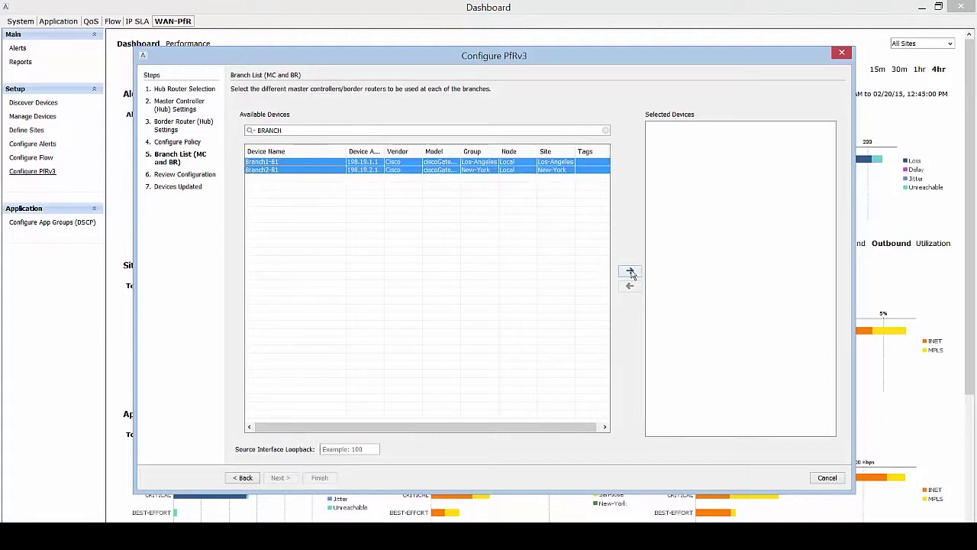
left_click(630, 272)
left_click(350, 449)
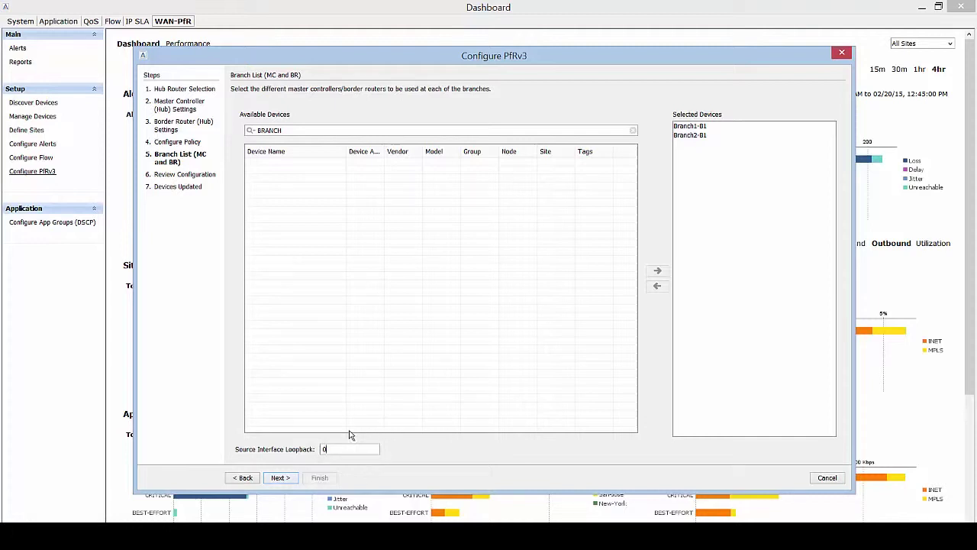
left_click(281, 478)
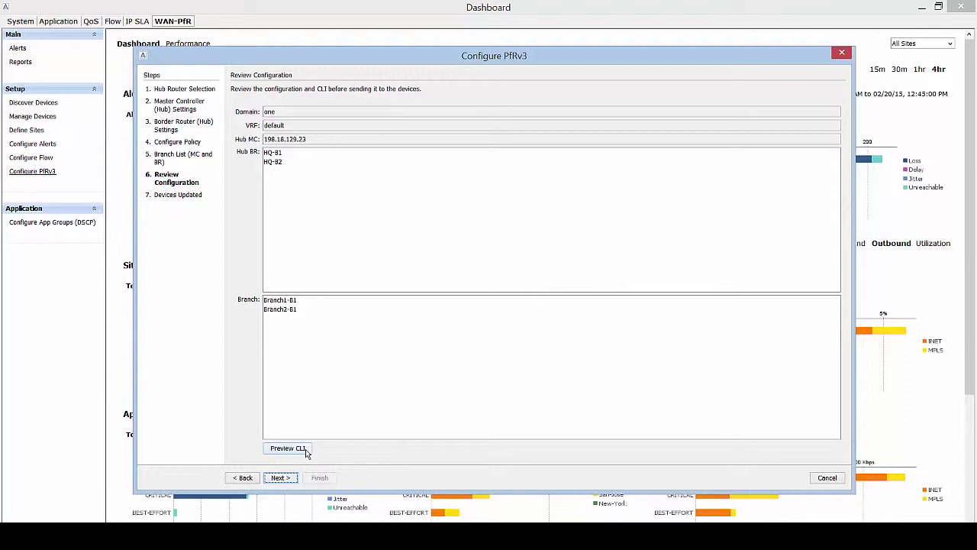
Preview the generated CLI in an enlarged viewer and inspect the HQ-B1 and Branch1-B1 configs.
left_click(304, 449)
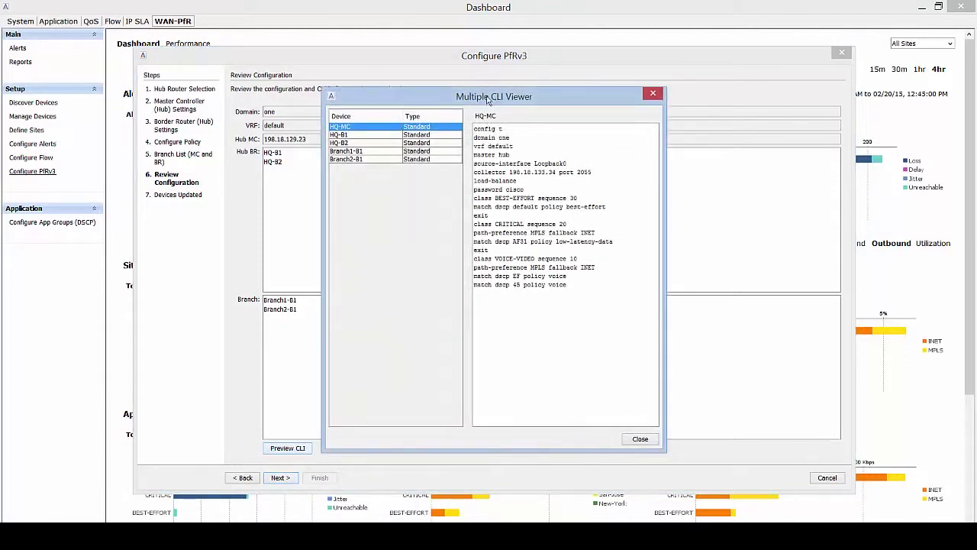
left_click_drag(473, 92, 435, 54)
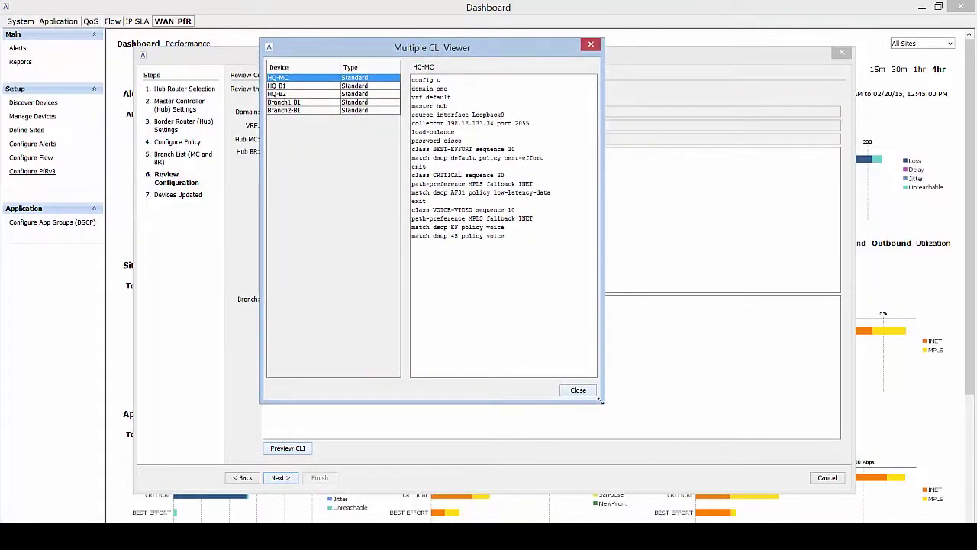
left_click_drag(600, 400, 647, 451)
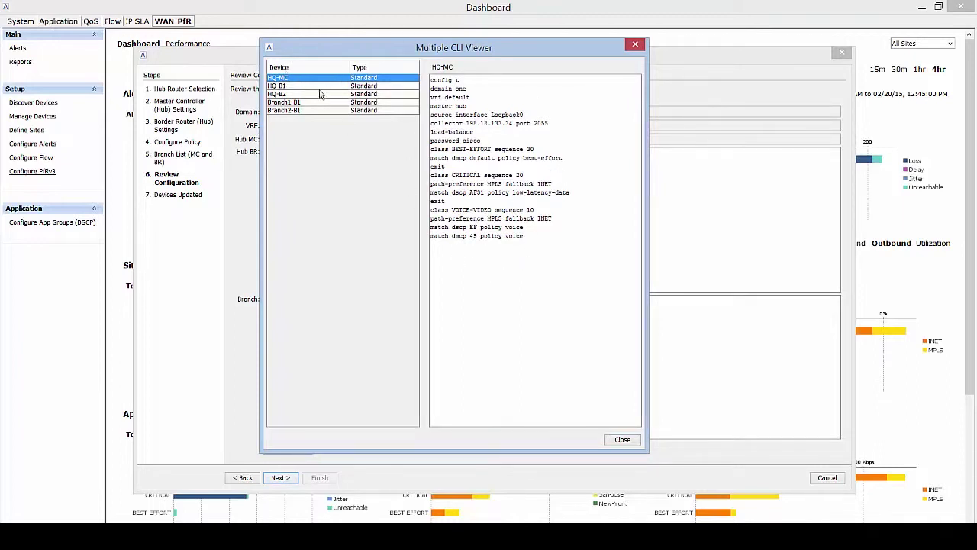
left_click(321, 91)
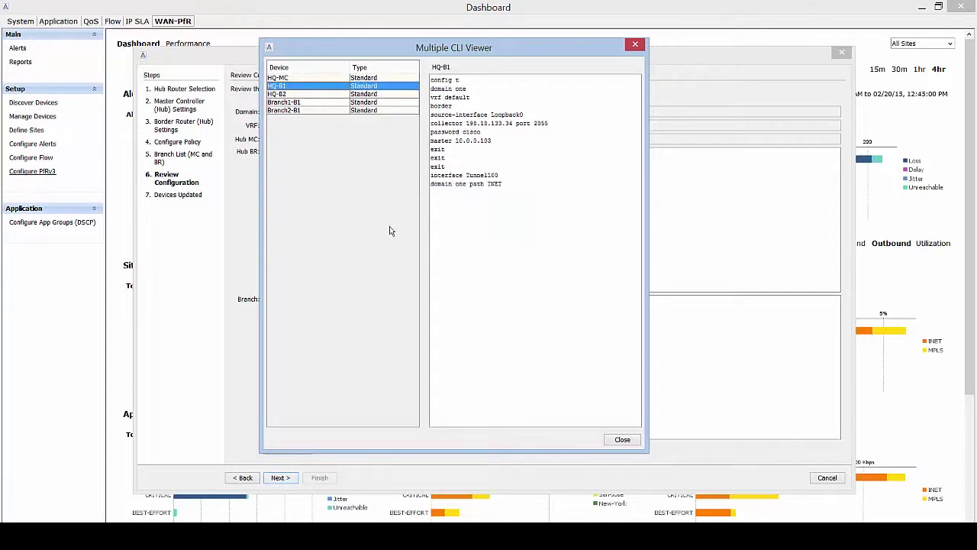
left_click(298, 104)
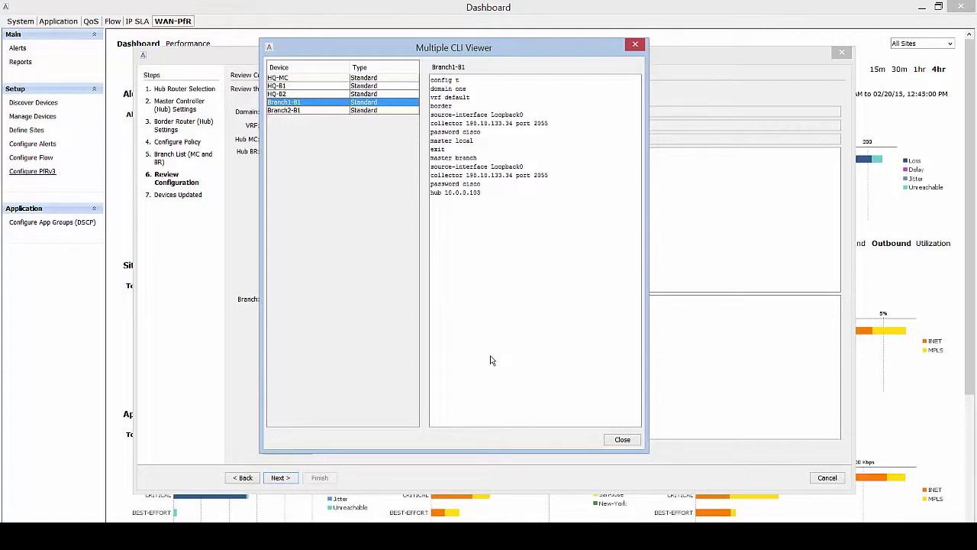
Send the PfRv3 CLI to all five routers, confirm success, and finish the wizard.
left_click(623, 440)
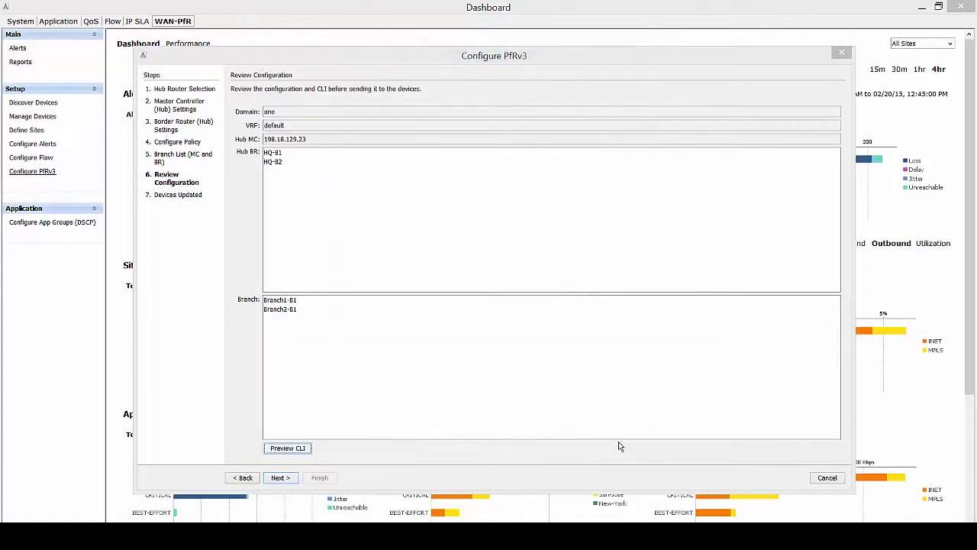
left_click(284, 478)
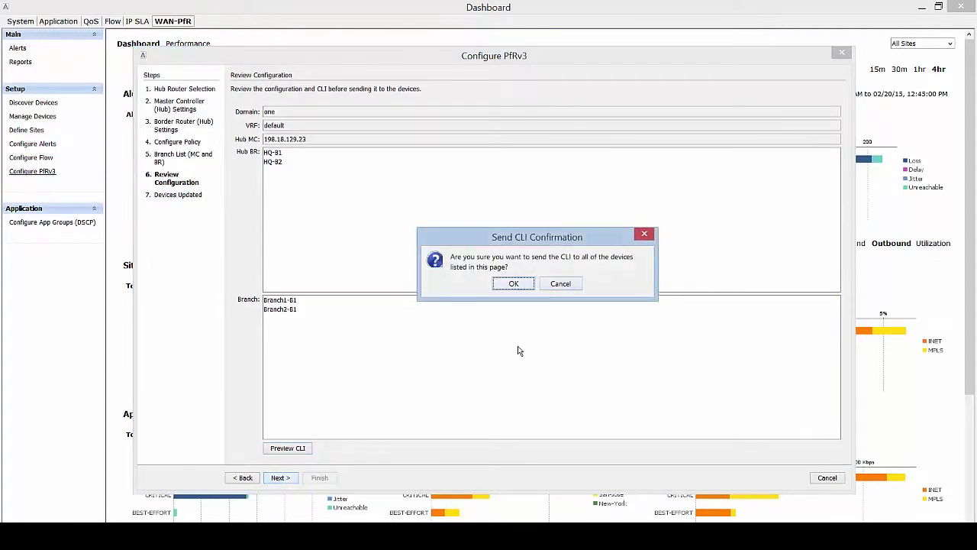
left_click(514, 284)
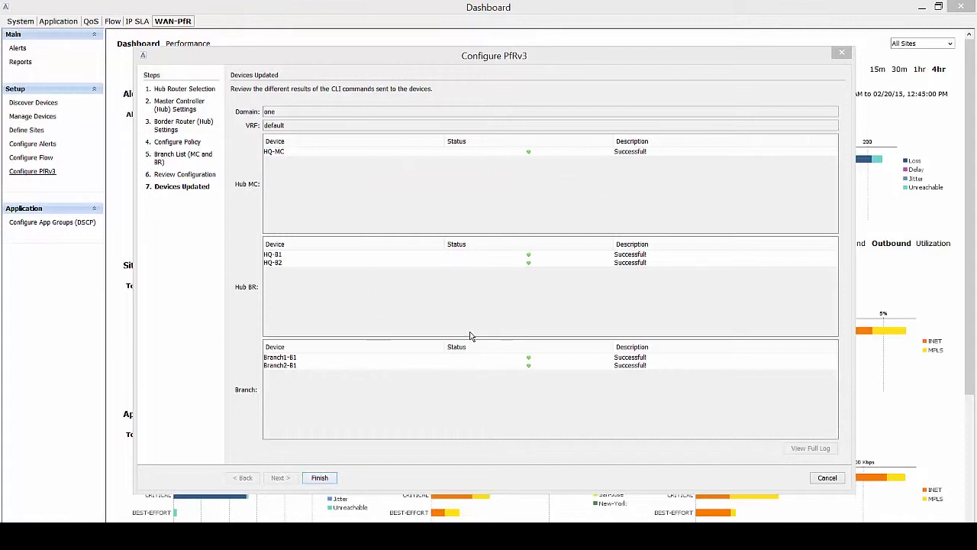
left_click(326, 479)
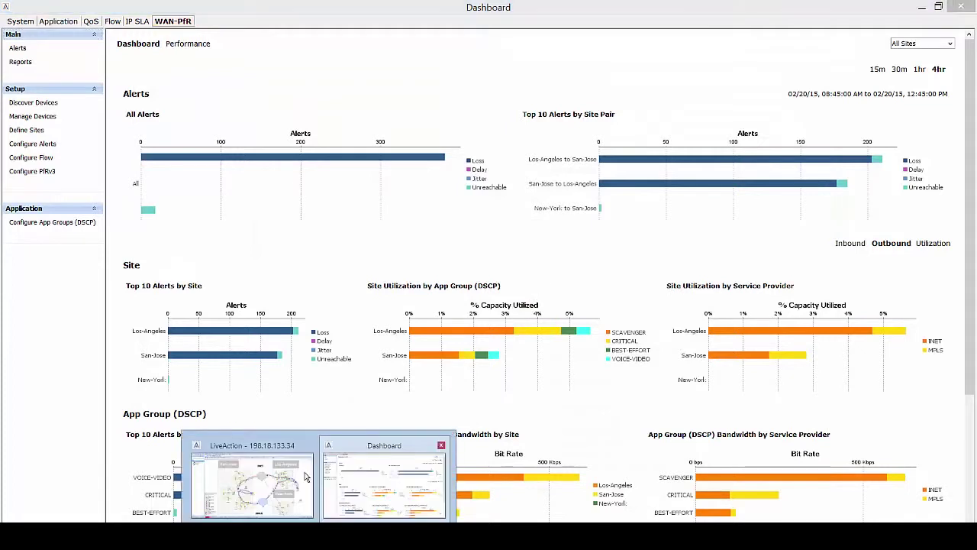
Bring up the topology map and drag the INET and MPLS clouds into clearer positions.
left_click(304, 477)
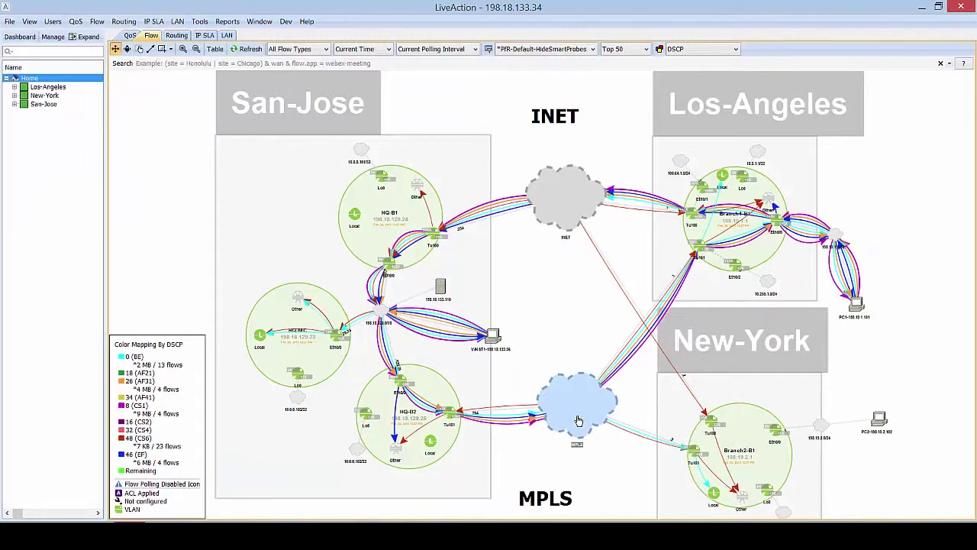
mouse_move(579, 421)
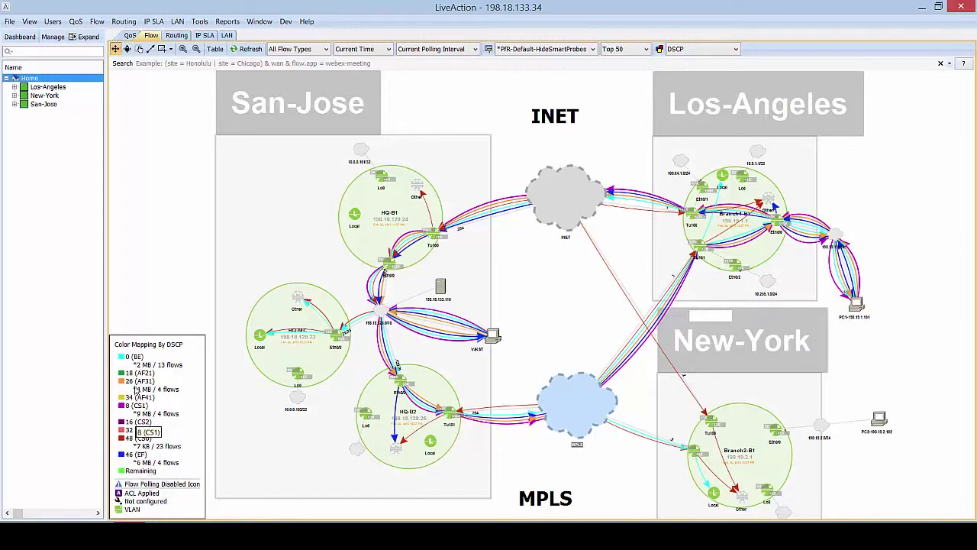
left_click_drag(565, 197, 578, 166)
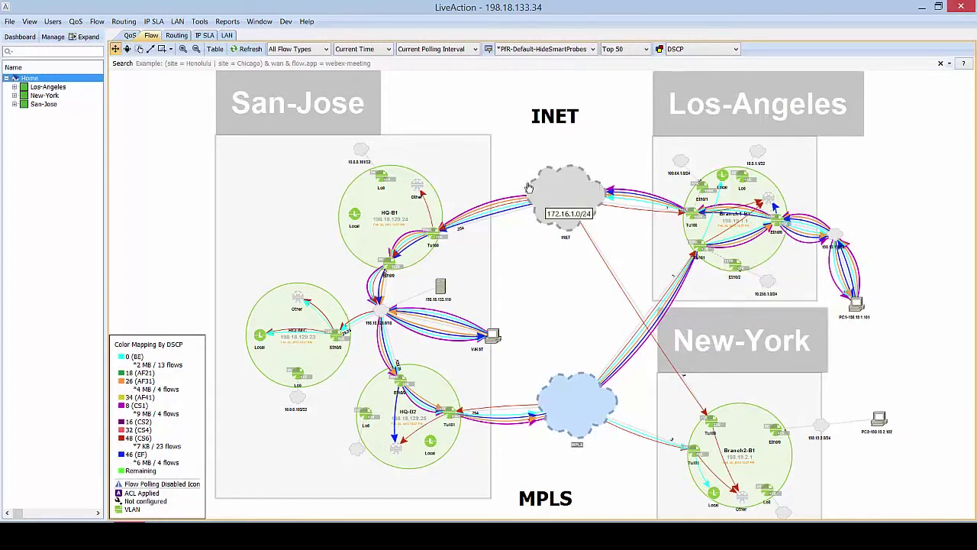
left_click_drag(544, 197, 563, 192)
left_click_drag(562, 393, 567, 438)
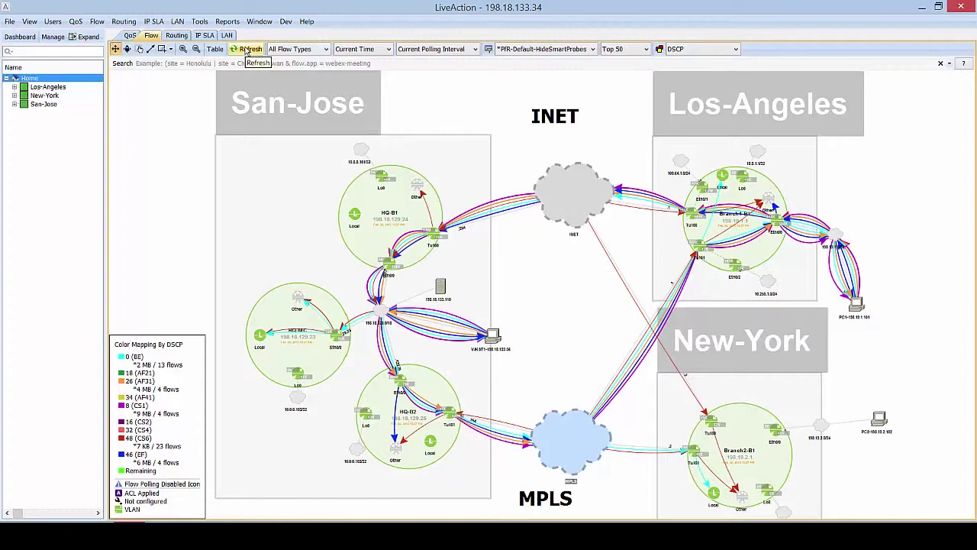
Refresh the Flow map and settle the MPLS cloud between San-Jose and New-York.
left_click(247, 50)
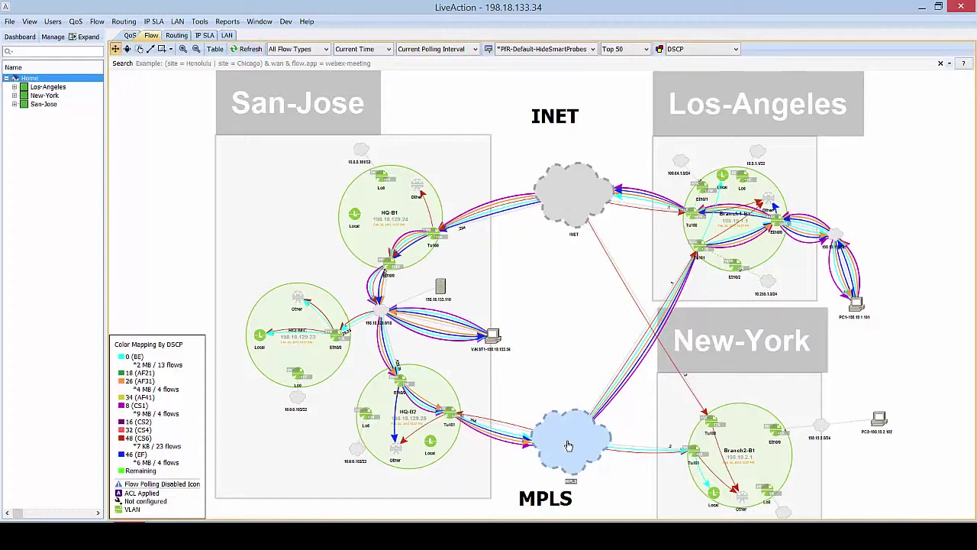
mouse_move(567, 448)
left_mouse_down()
mouse_move(582, 433)
mouse_move(584, 441)
left_mouse_up()
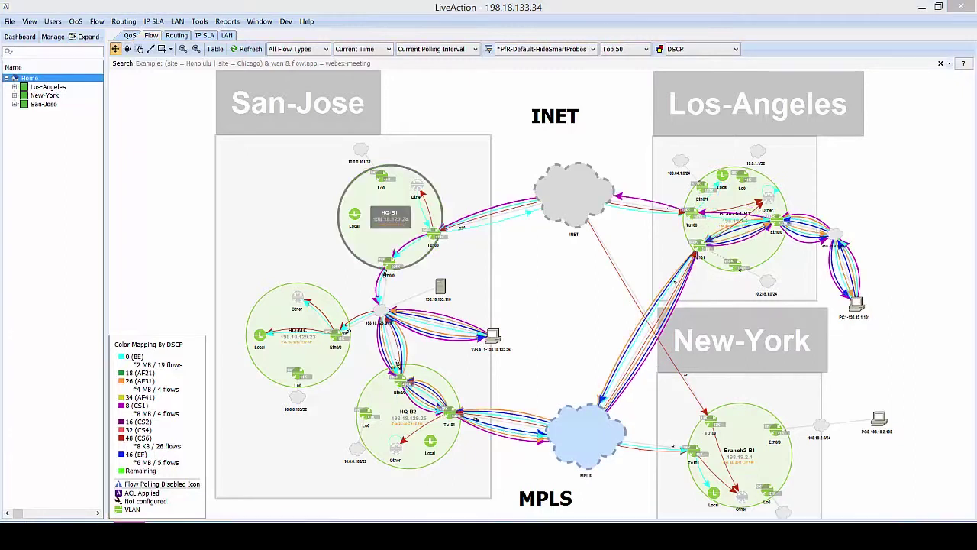
mouse_move(637, 453)
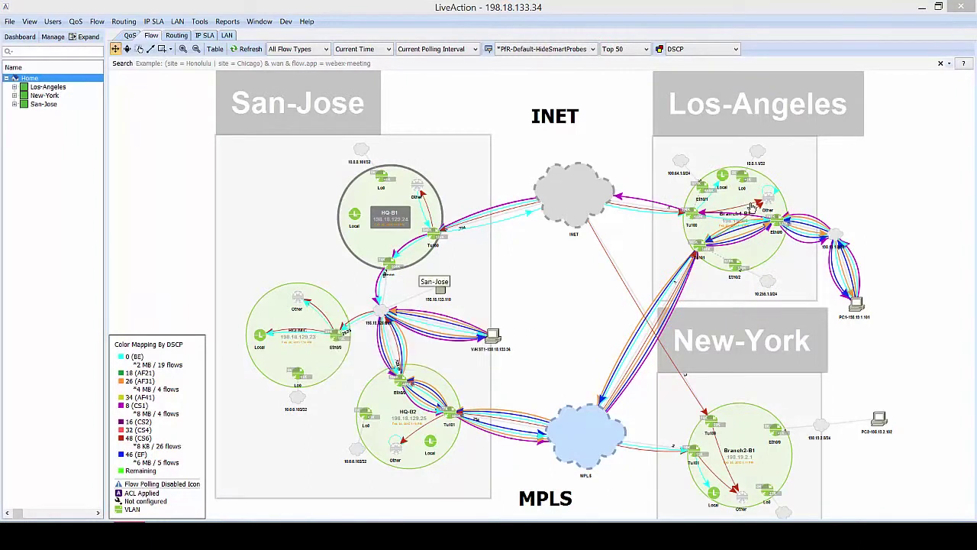
mouse_move(722, 433)
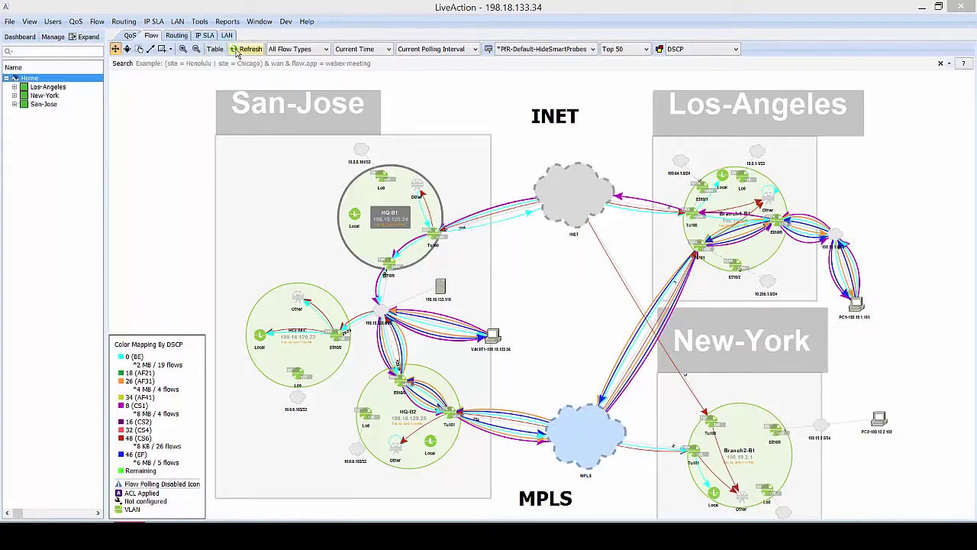
left_click(236, 50)
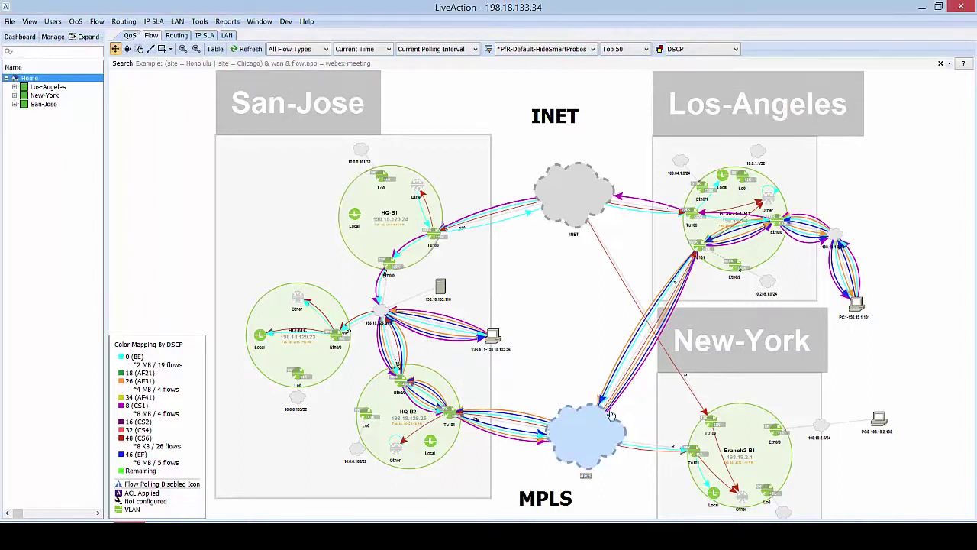
left_click_drag(611, 414, 577, 417)
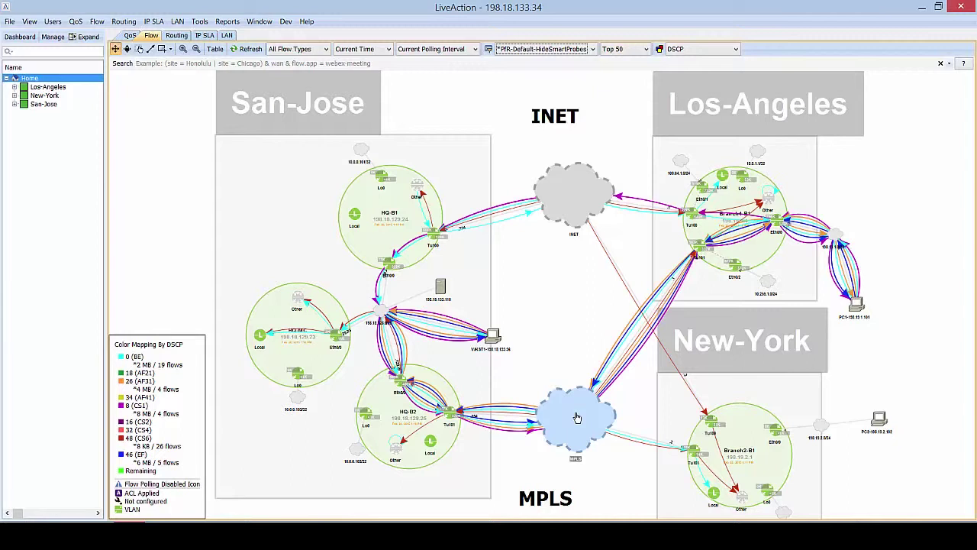
Filter the Flow map to _TELEPRESENCE-VOIP-CITRIX traffic and nudge the MPLS cloud slightly.
left_click(592, 50)
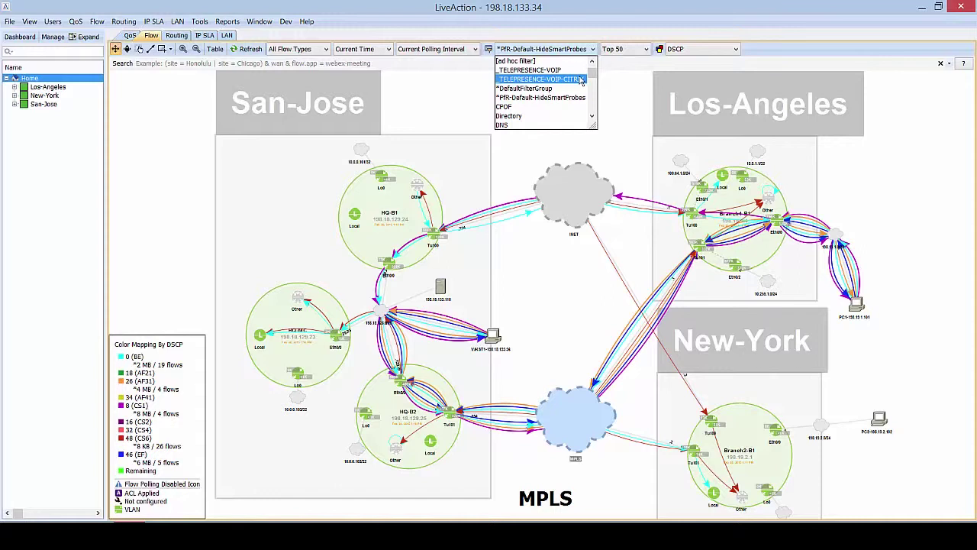
left_click(581, 80)
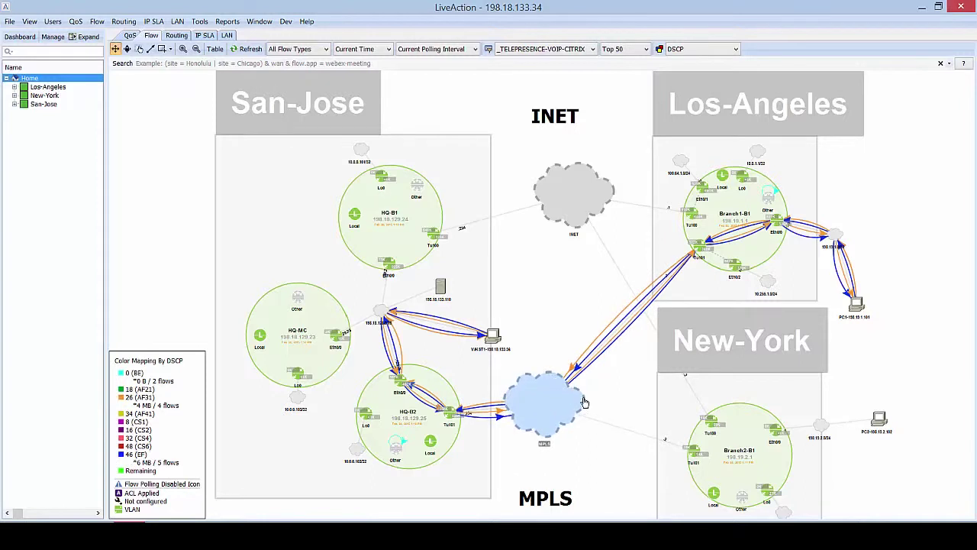
left_click_drag(583, 415, 586, 412)
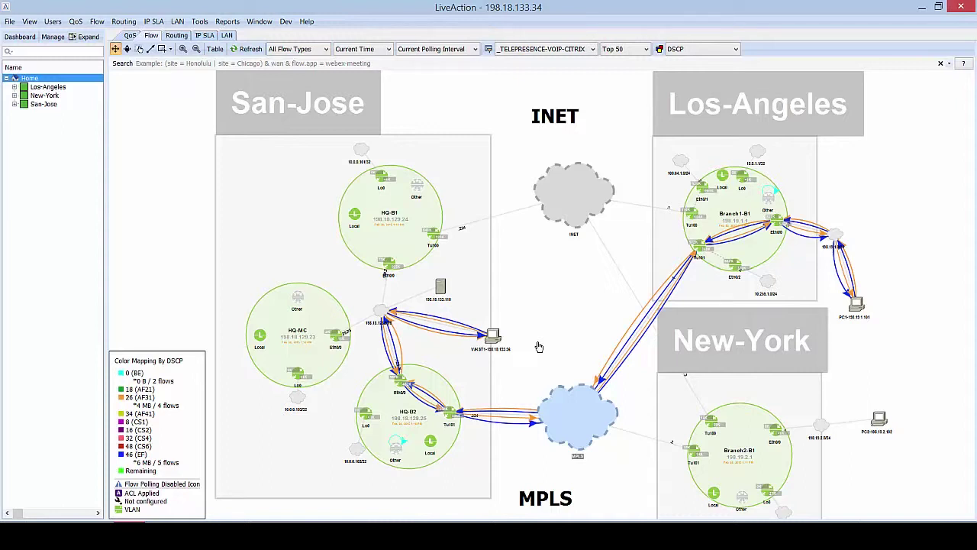
left_click(730, 204)
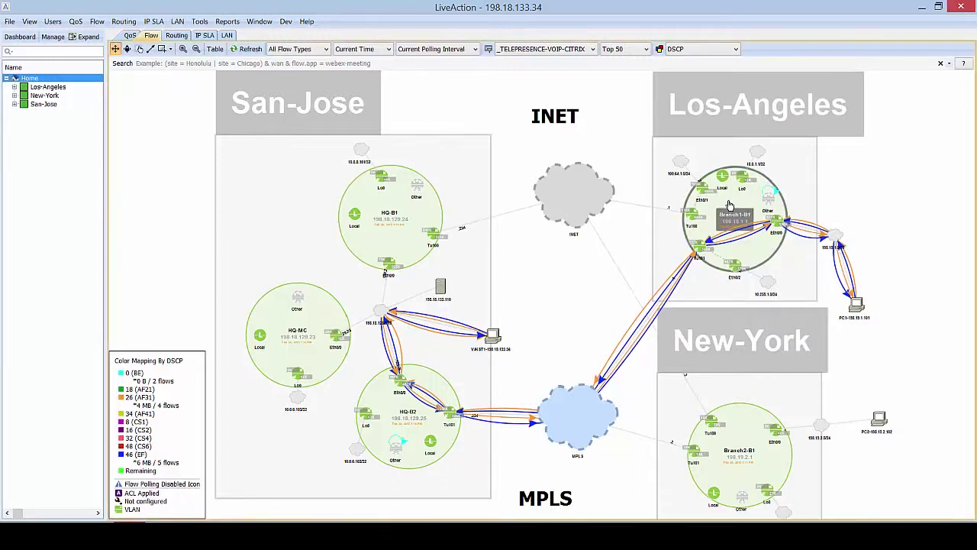
double_click(730, 205)
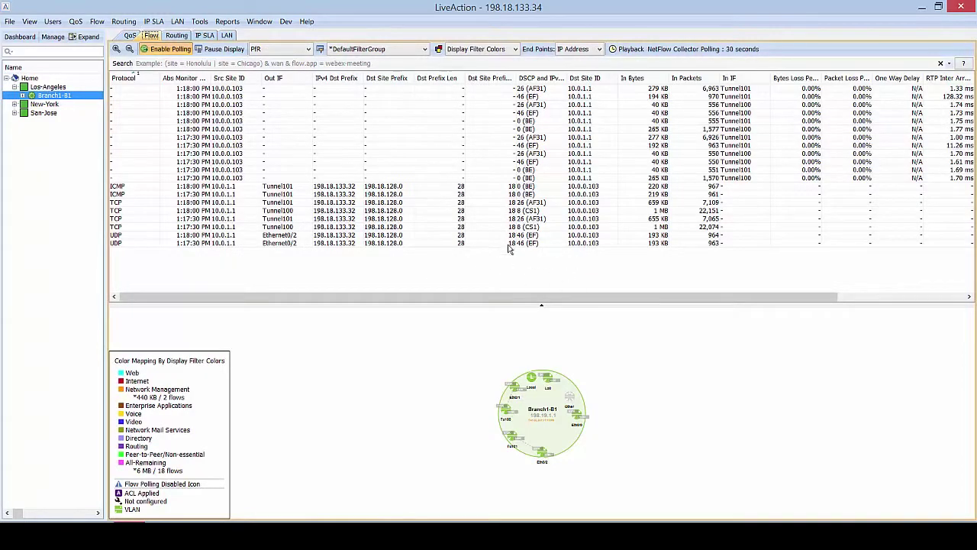
mouse_move(509, 247)
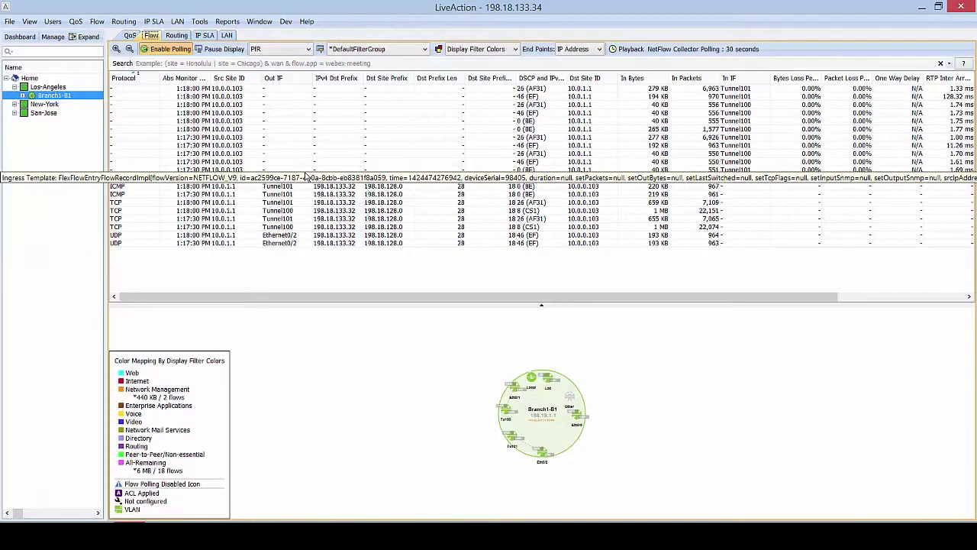
mouse_move(414, 121)
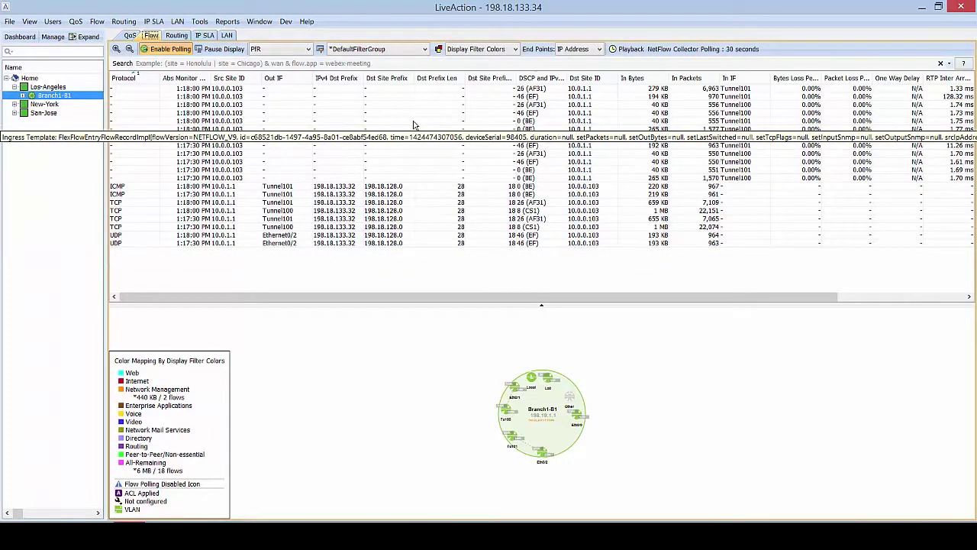
mouse_move(396, 202)
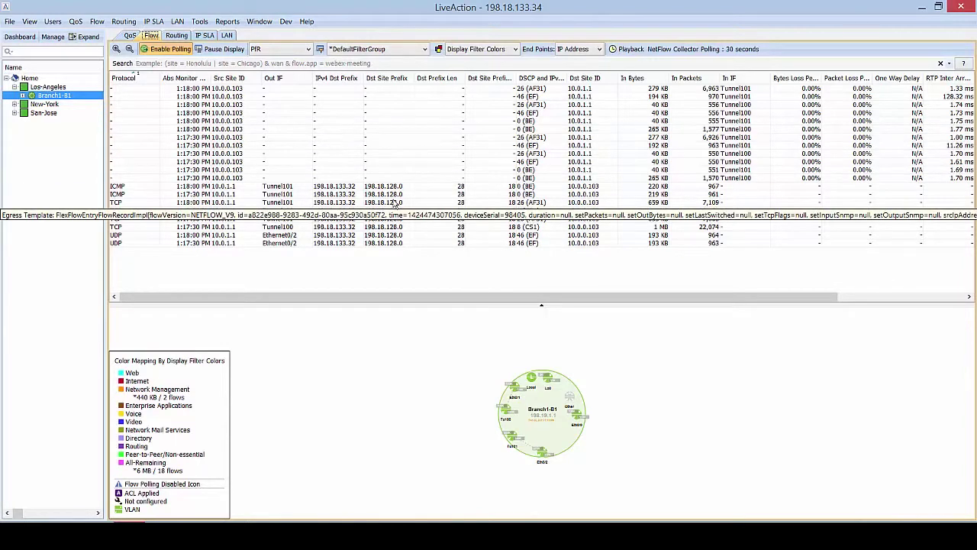
left_click(38, 80)
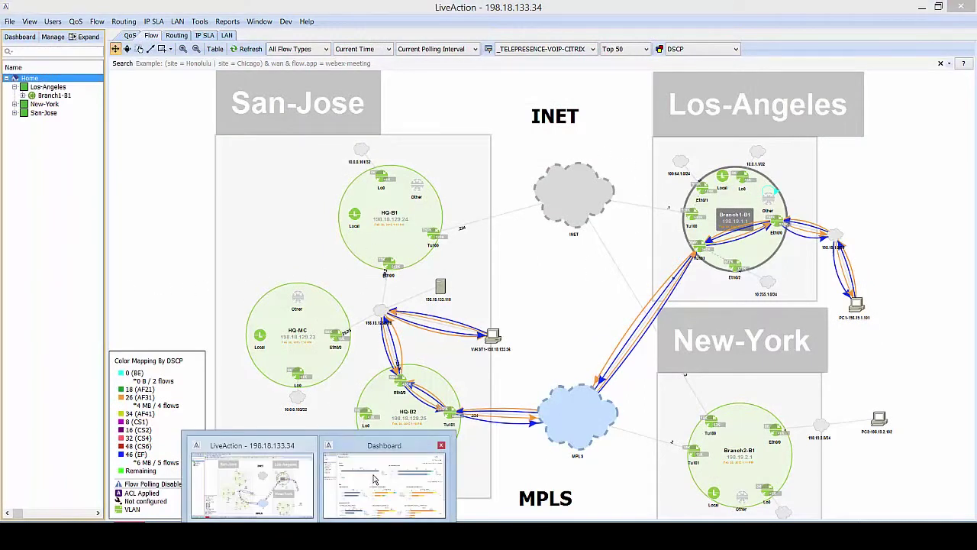
left_click(375, 479)
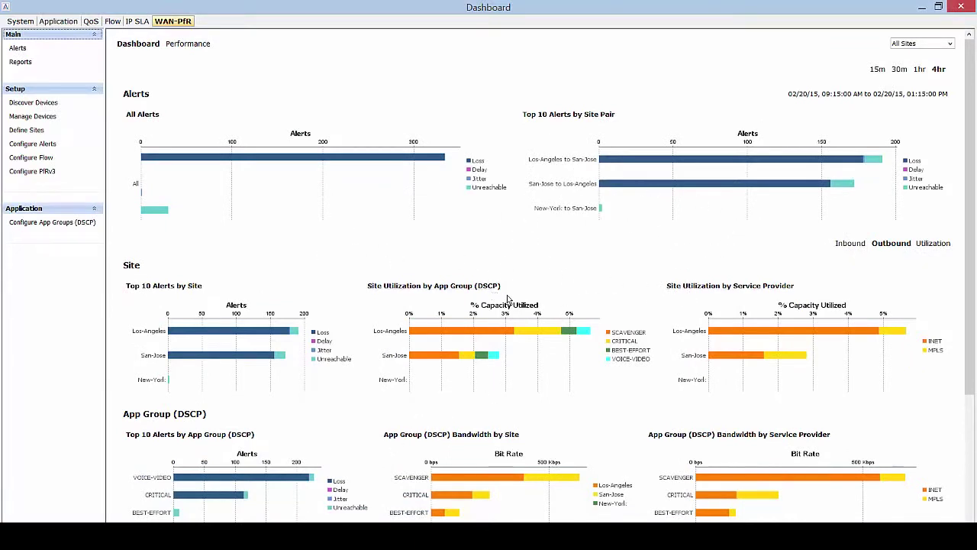
scroll(510, 300, "down", 2)
scroll(511, 300, "down", 3)
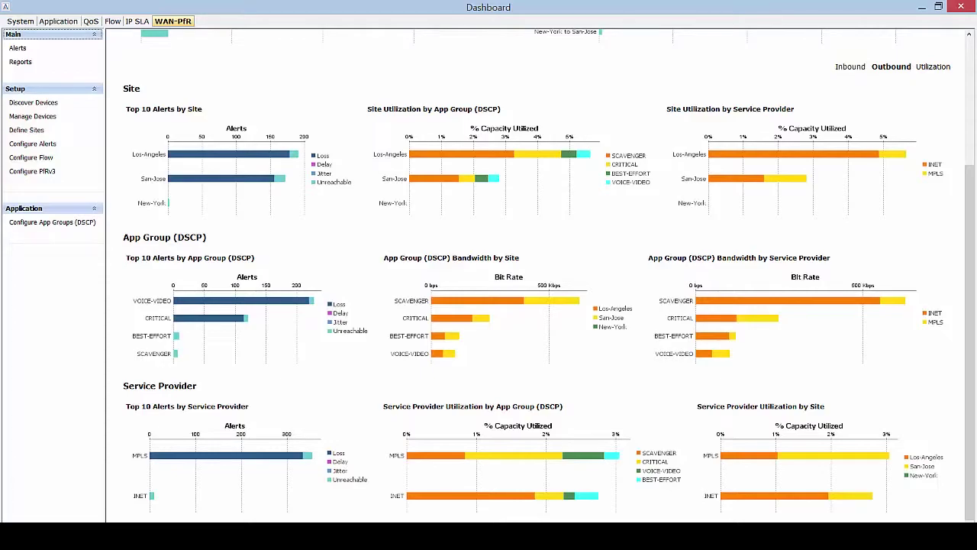
left_click(287, 467)
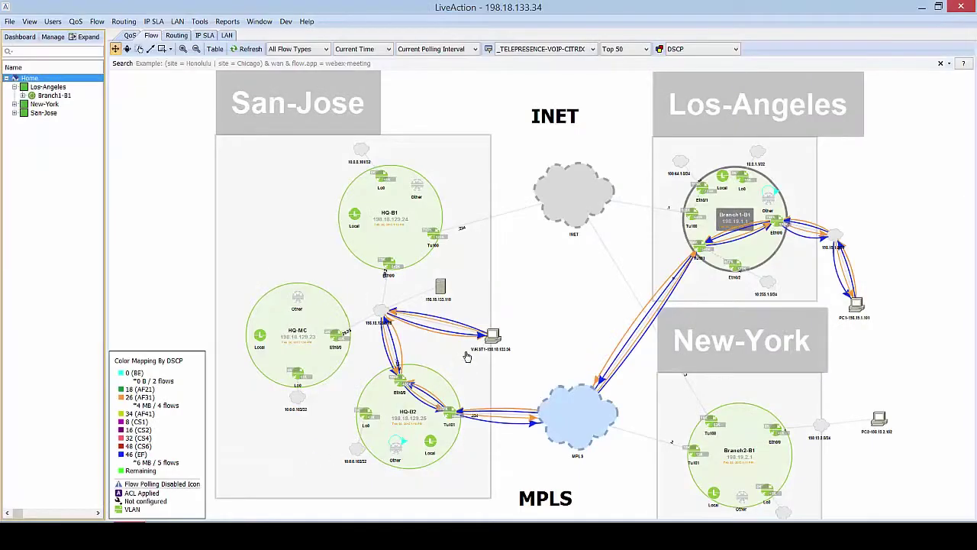